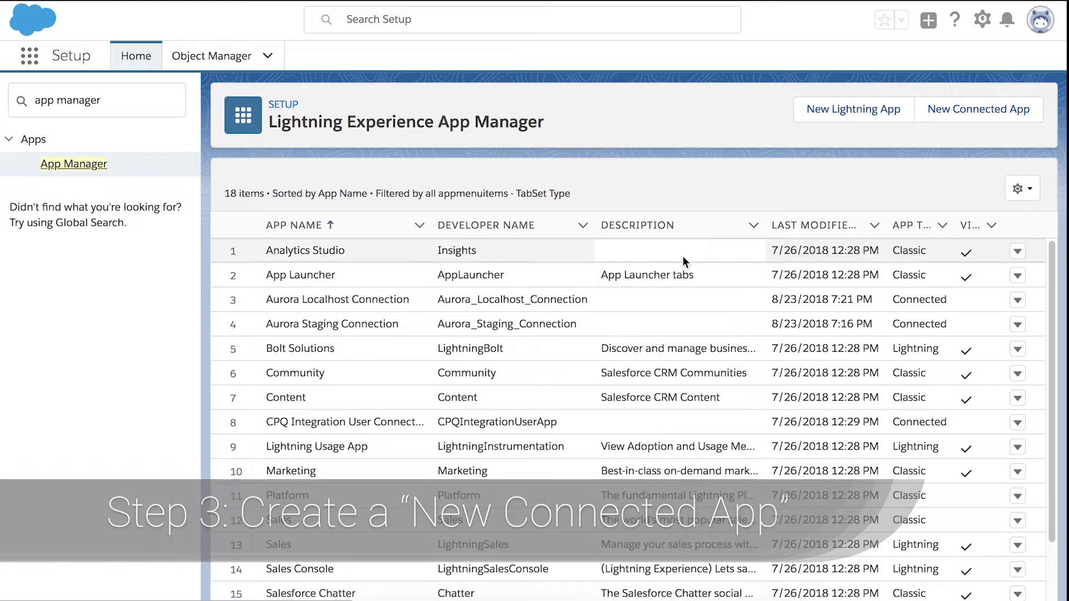
Start a new connected app from the App Manager
click(956, 114)
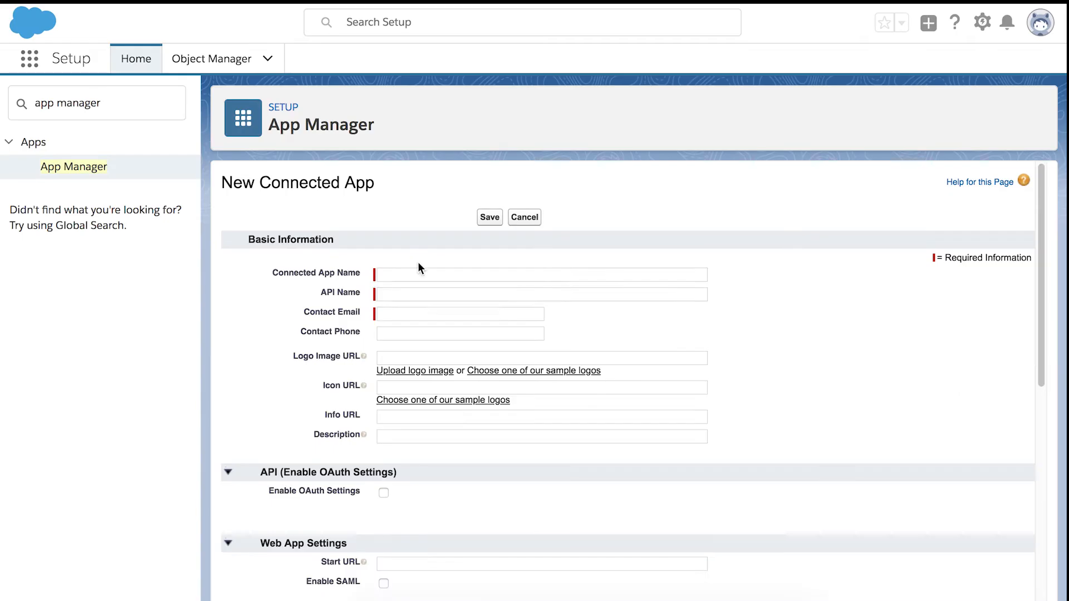
Name the connected app 'Aurora Solar', keeping the auto-filled API name Aurora_Solar
click(422, 274)
text(Aurora So)
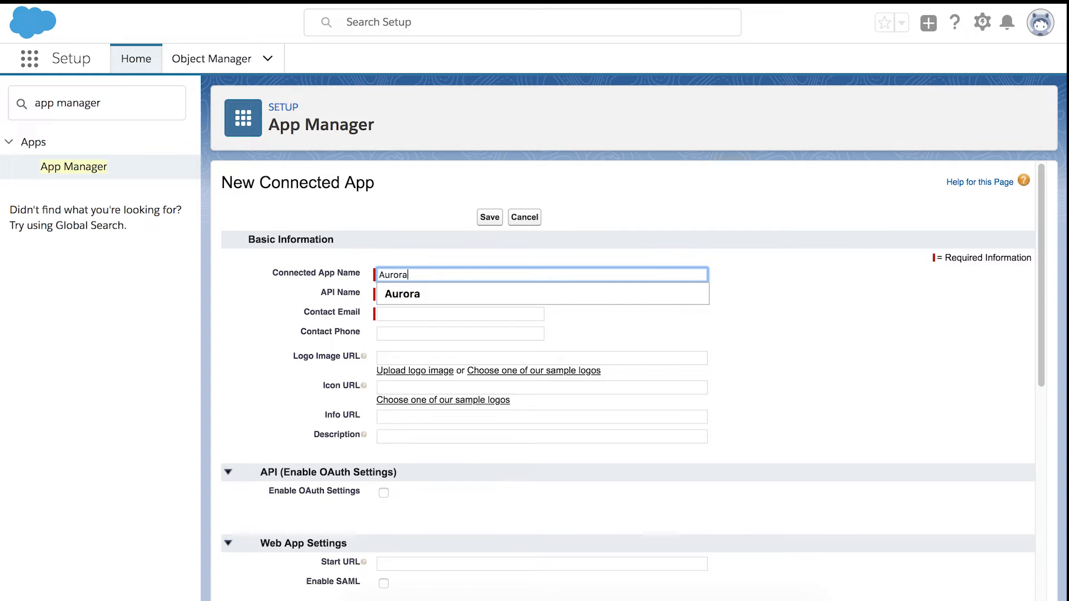
key(Tab)
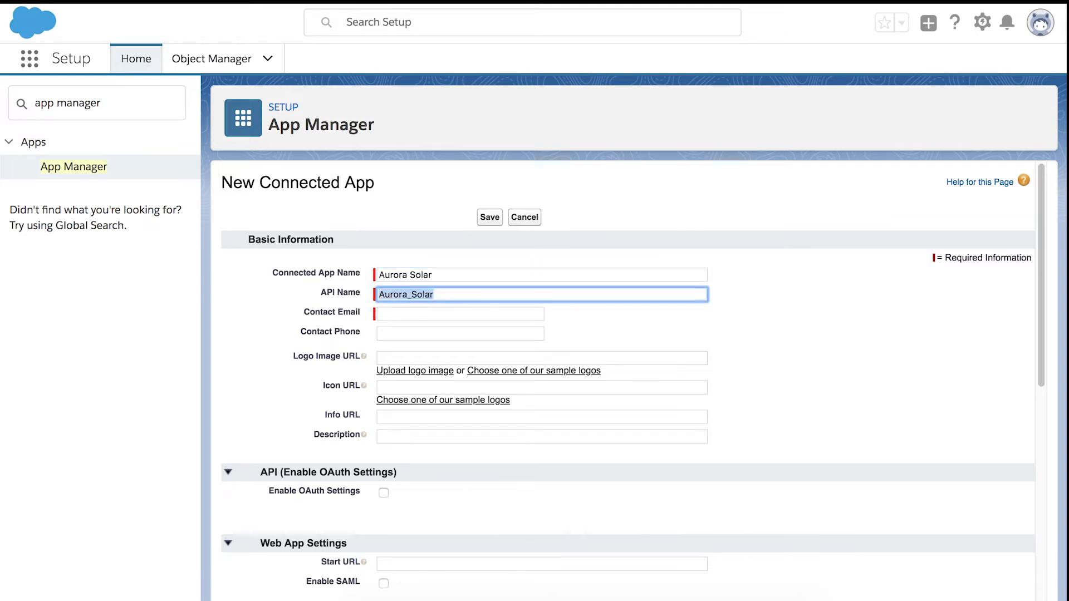
key(Tab)
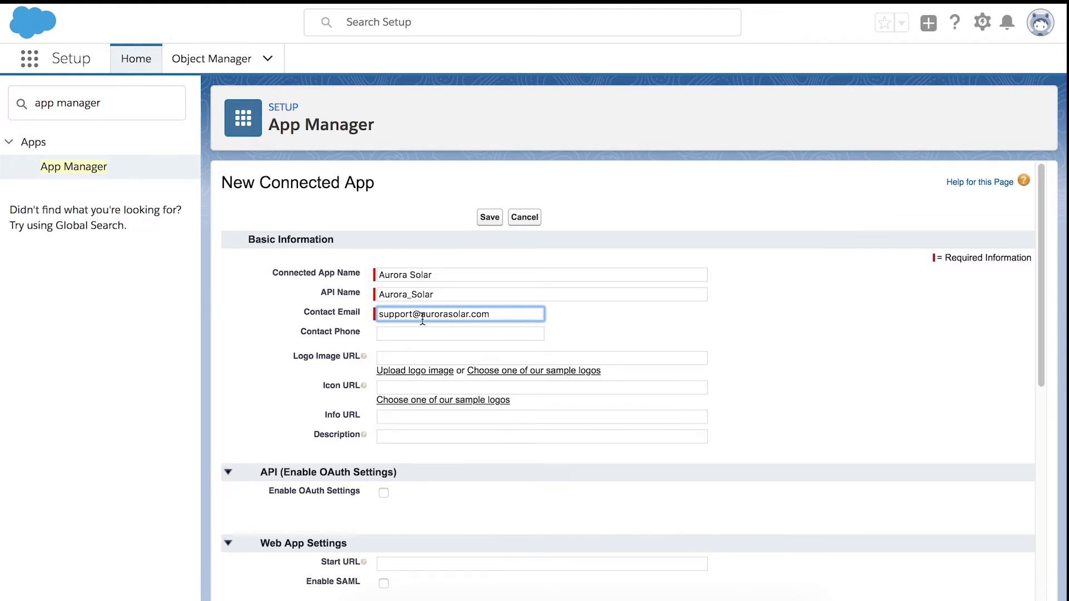
Enable OAuth settings and paste the Aurora integrations callback URL
click(383, 494)
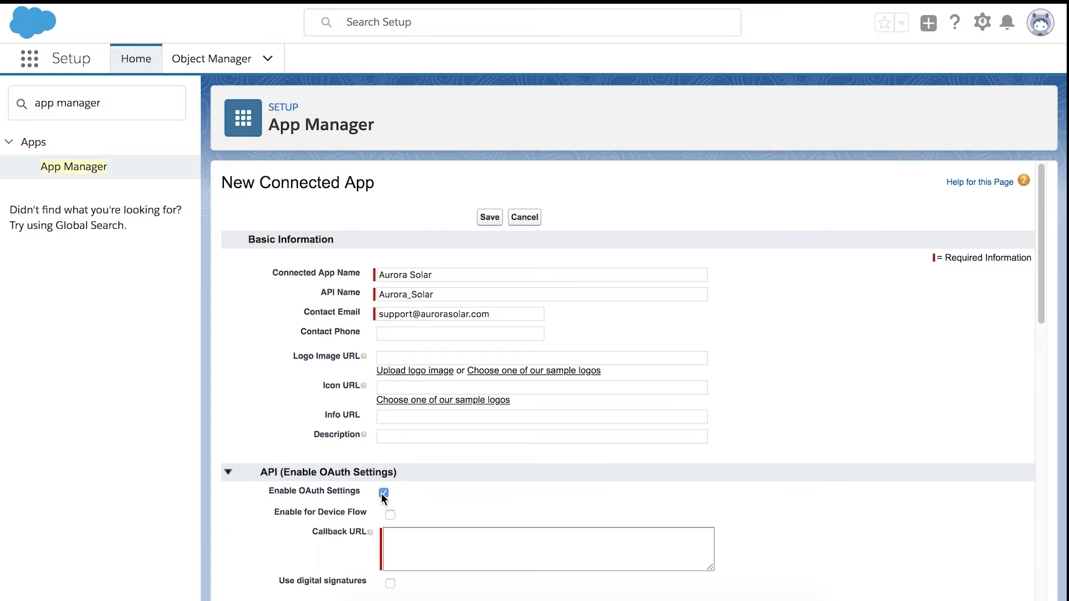
right_click(397, 533)
click(420, 503)
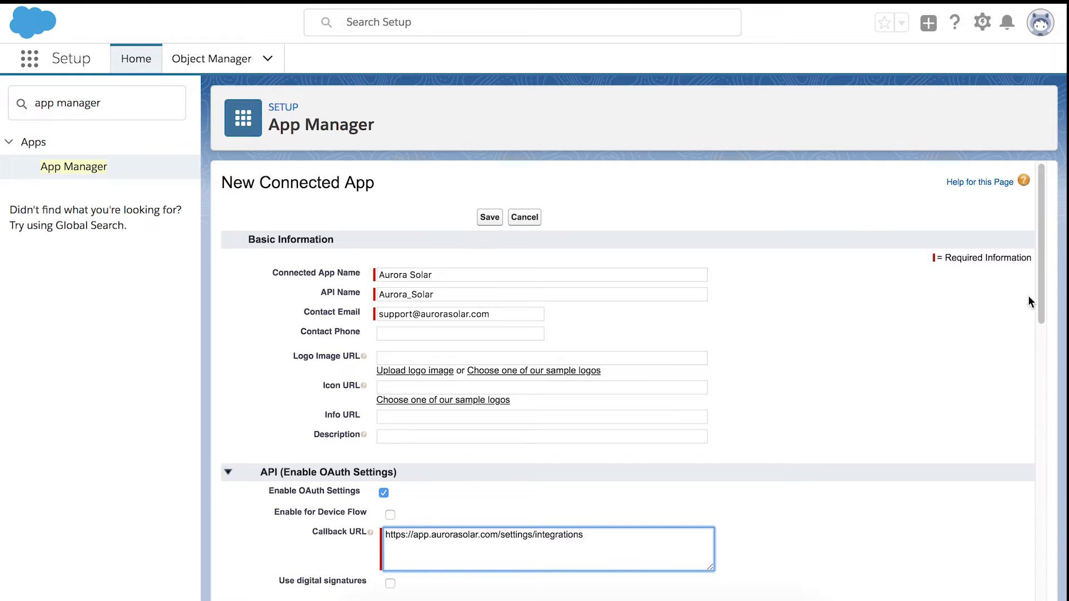
Add the api and refresh_token, offline_access OAuth scopes to the selected list
drag(1037, 273, 1053, 370)
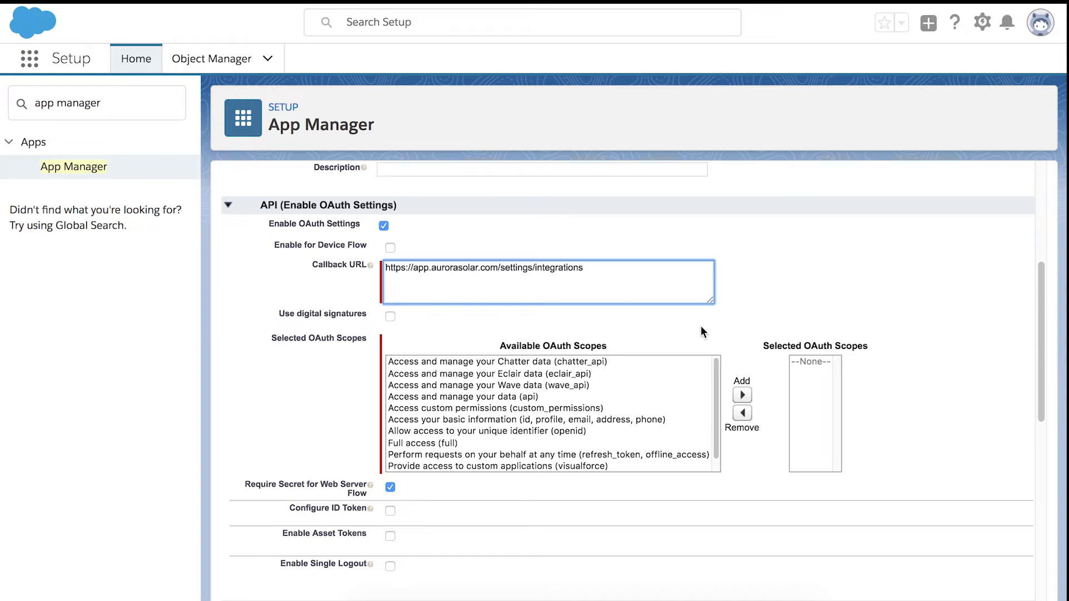
click(524, 398)
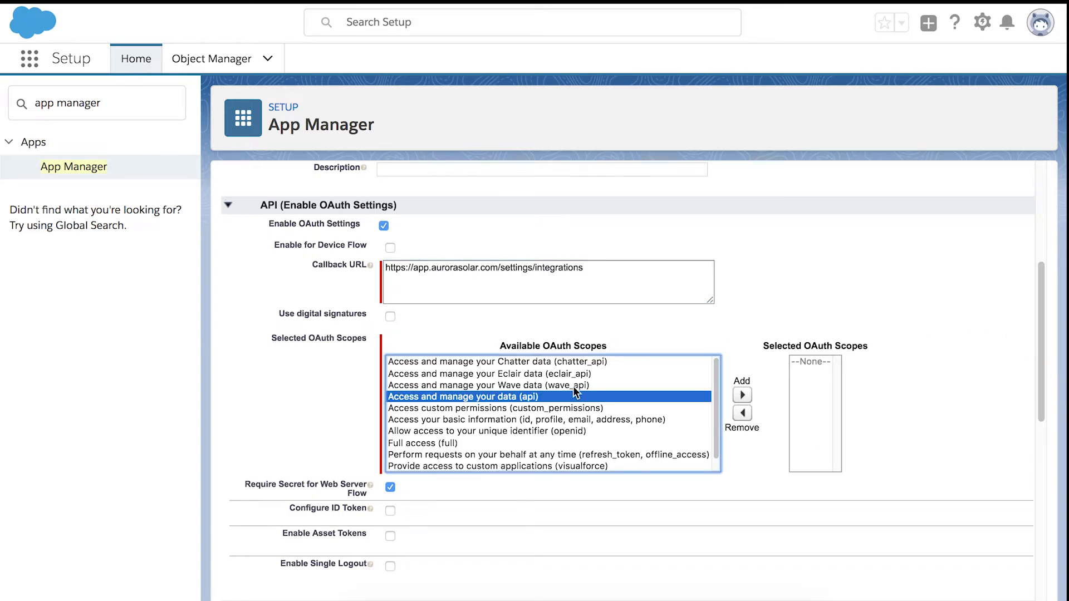
click(741, 393)
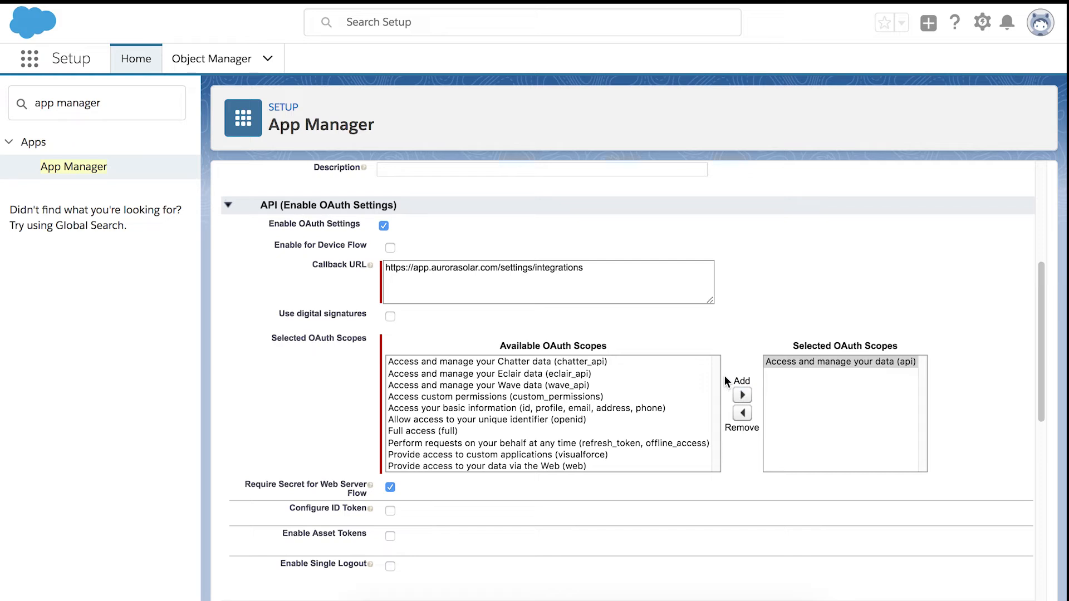
click(589, 445)
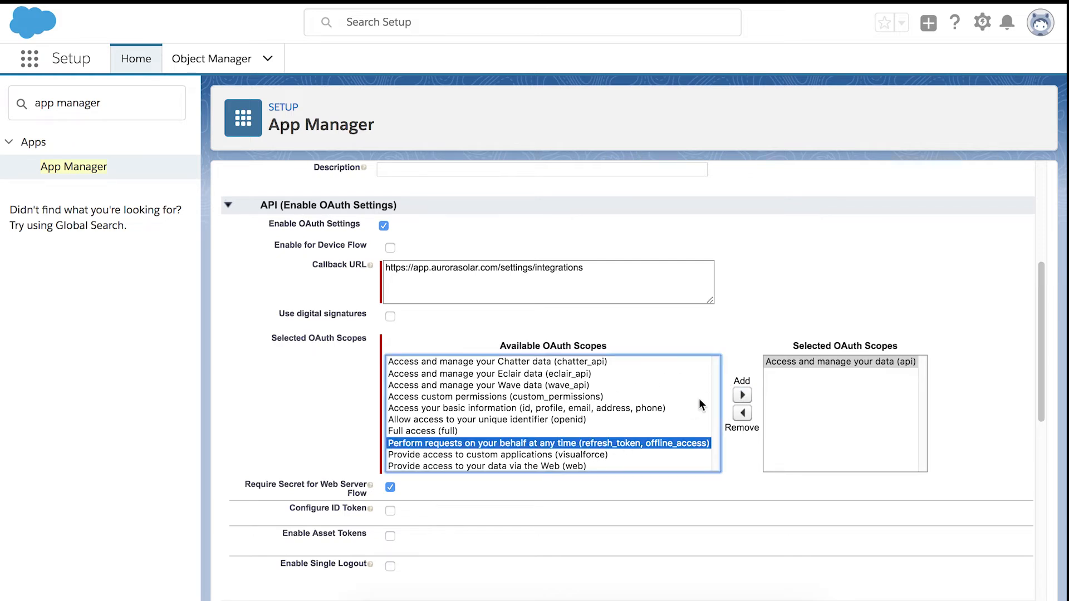
click(742, 396)
drag(1038, 276, 1058, 465)
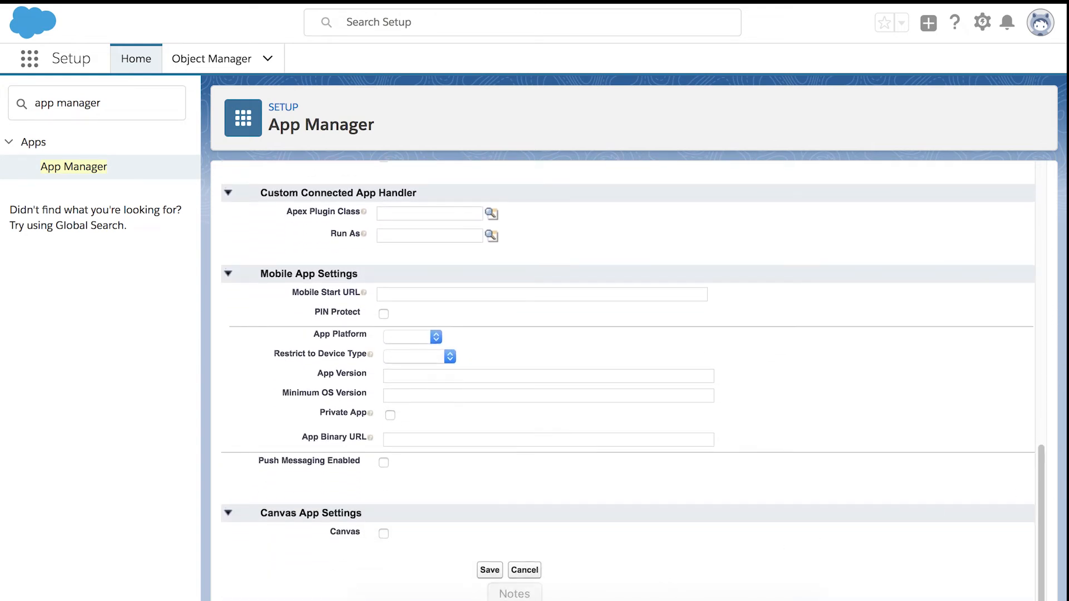
Save the Aurora Solar connected app, dismiss the propagation notice, and go to Object Manager
click(489, 570)
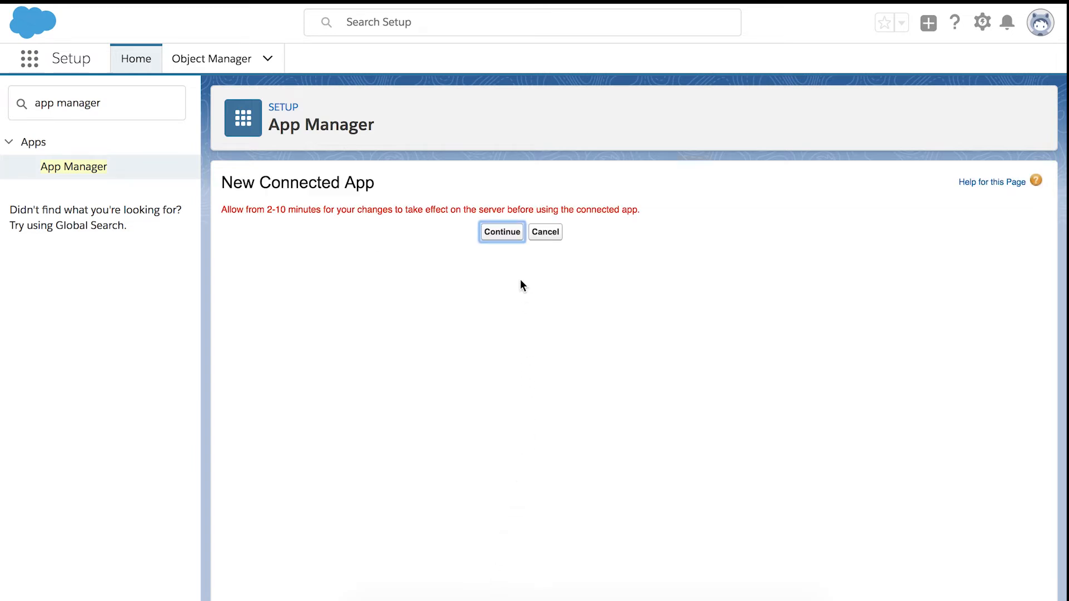
click(506, 231)
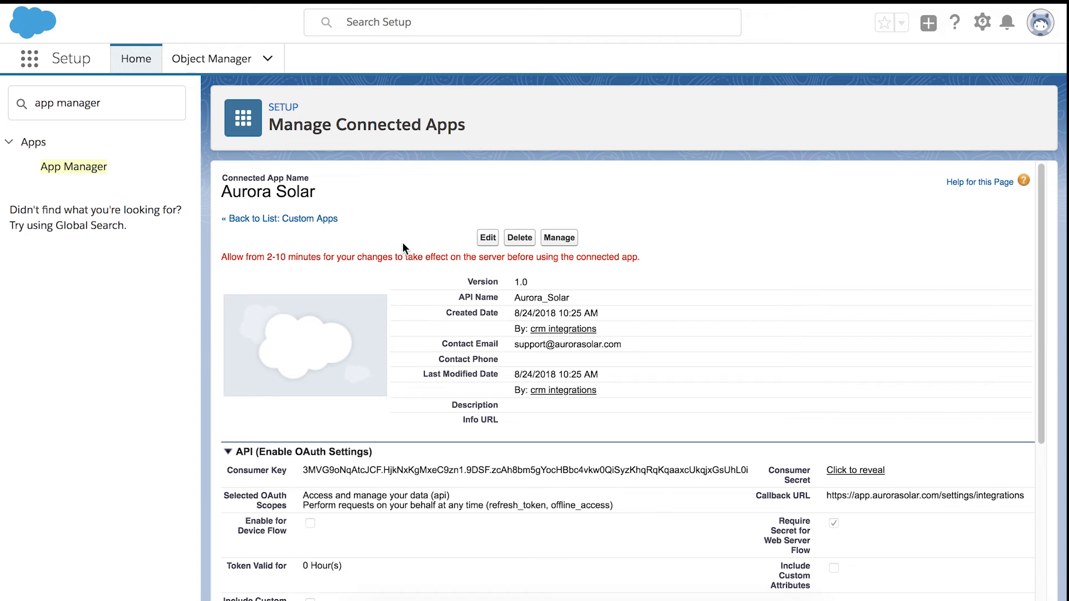
click(231, 60)
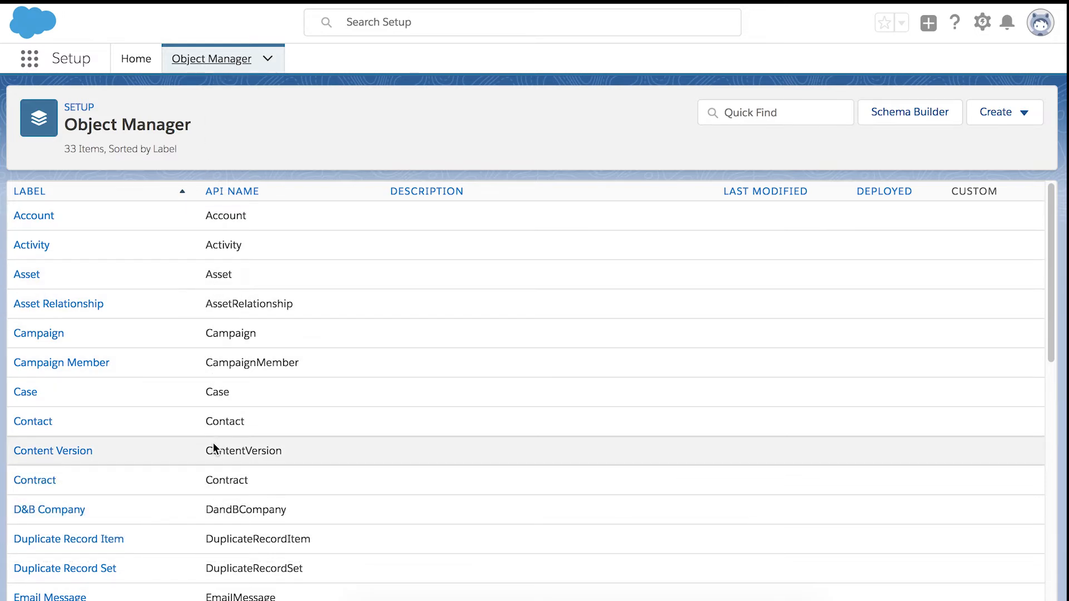
Go to the Lead object's Buttons, Links, and Actions page
scroll(213, 442, down, 1)
scroll(213, 442, down, 2)
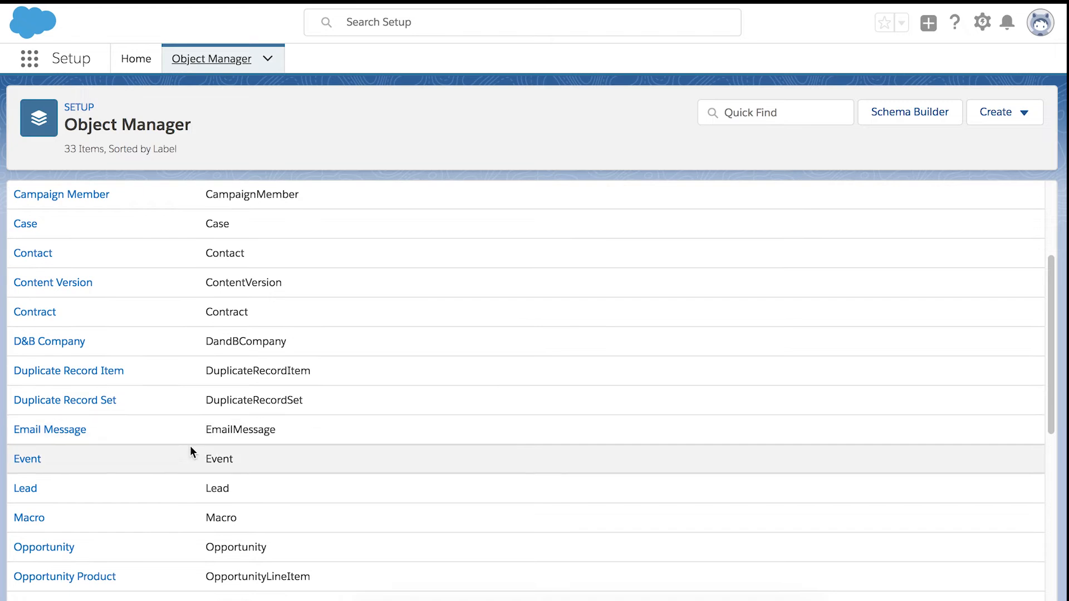
click(24, 489)
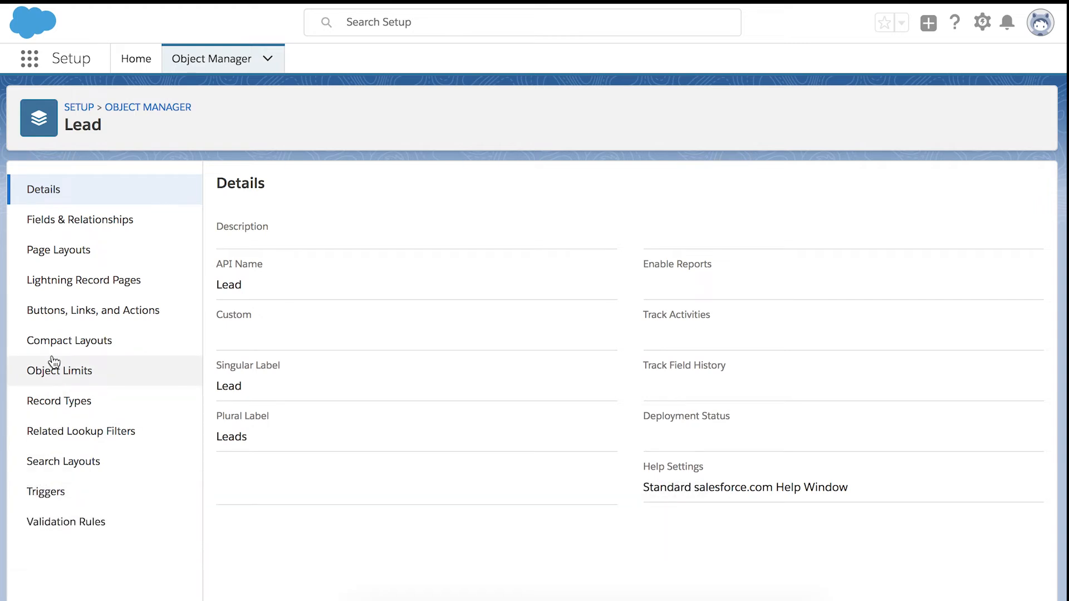
click(131, 323)
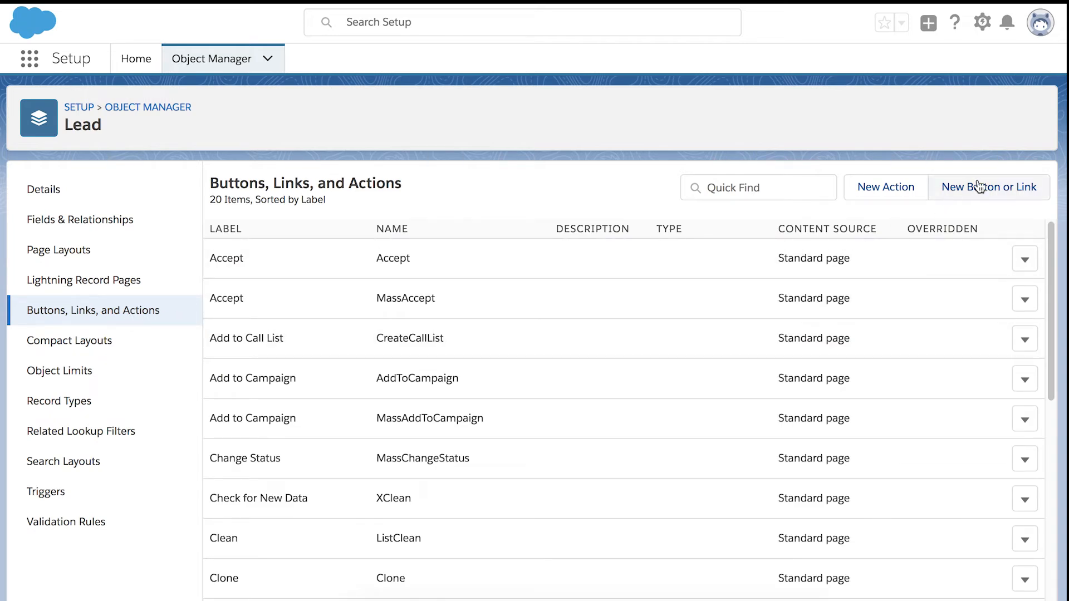
Create a new Lead custom link labelled 'Design in Aurora' with name Design_in_Aurora
click(979, 186)
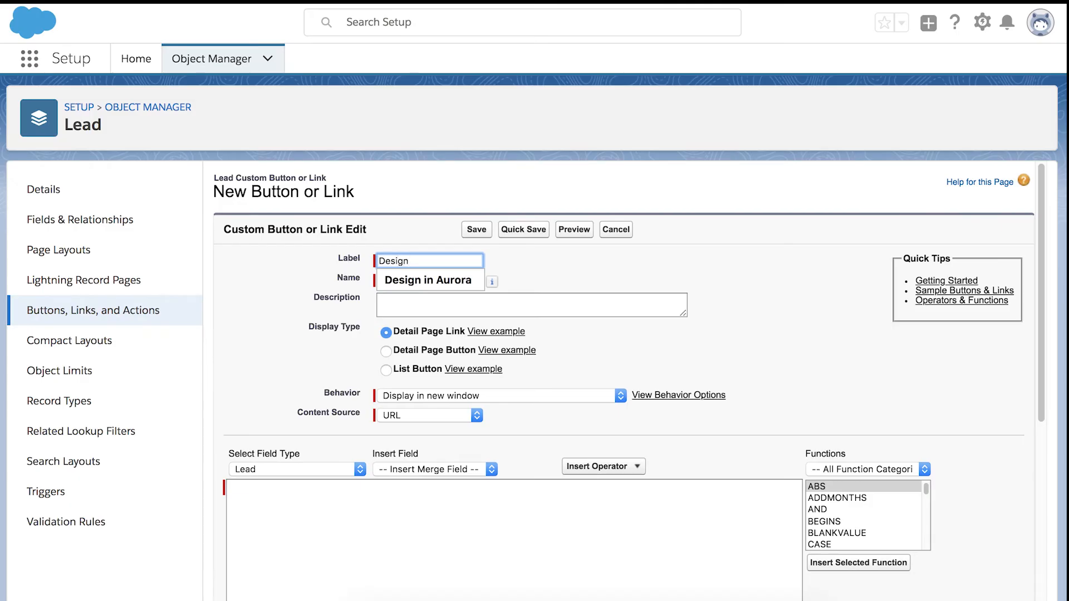
key(Down)
key(Return)
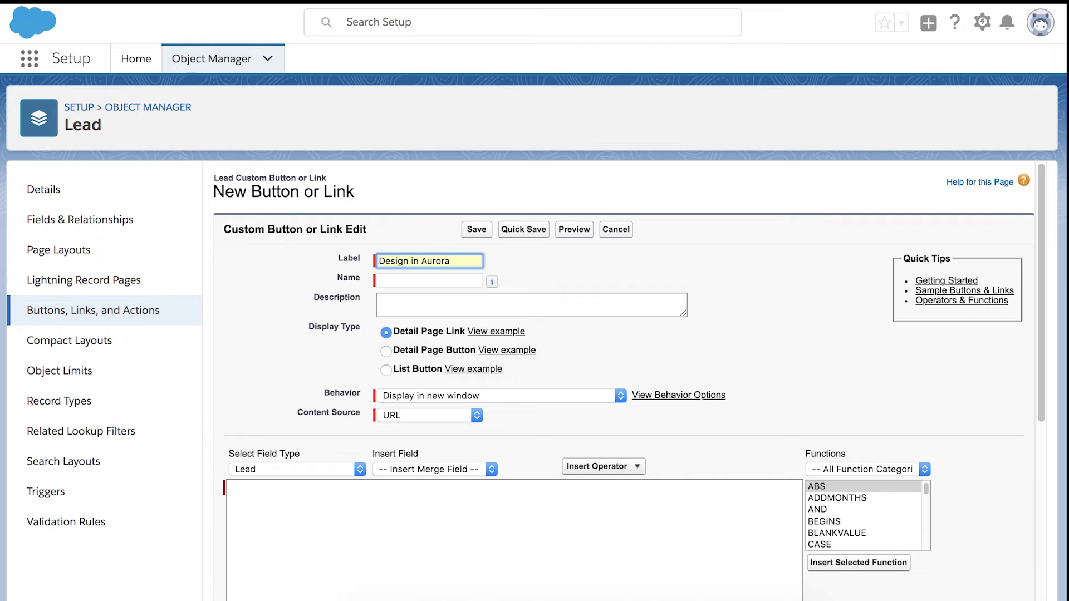
key(Tab)
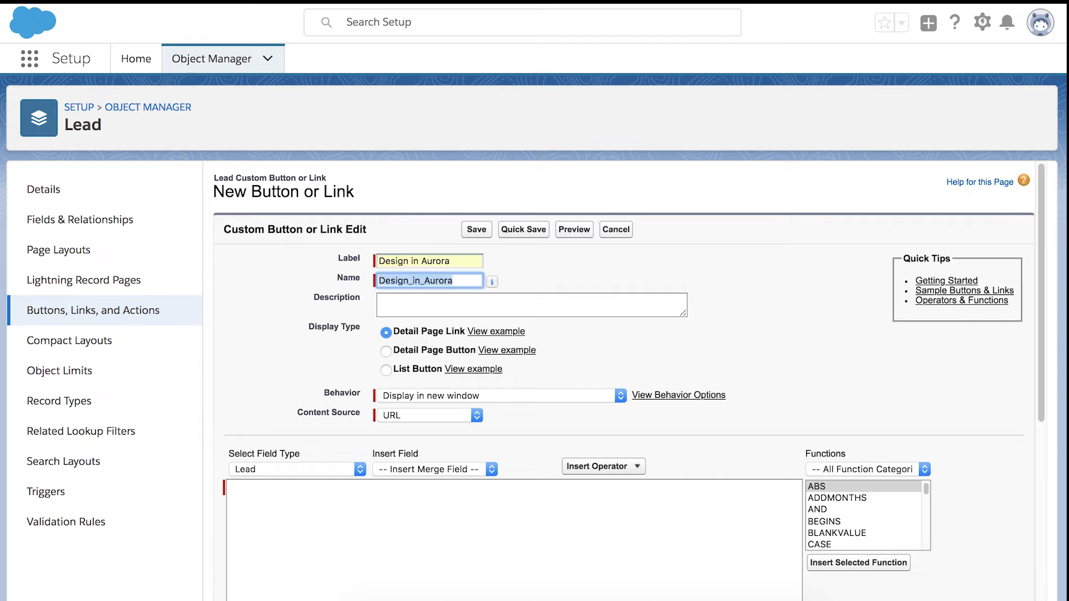
click(684, 271)
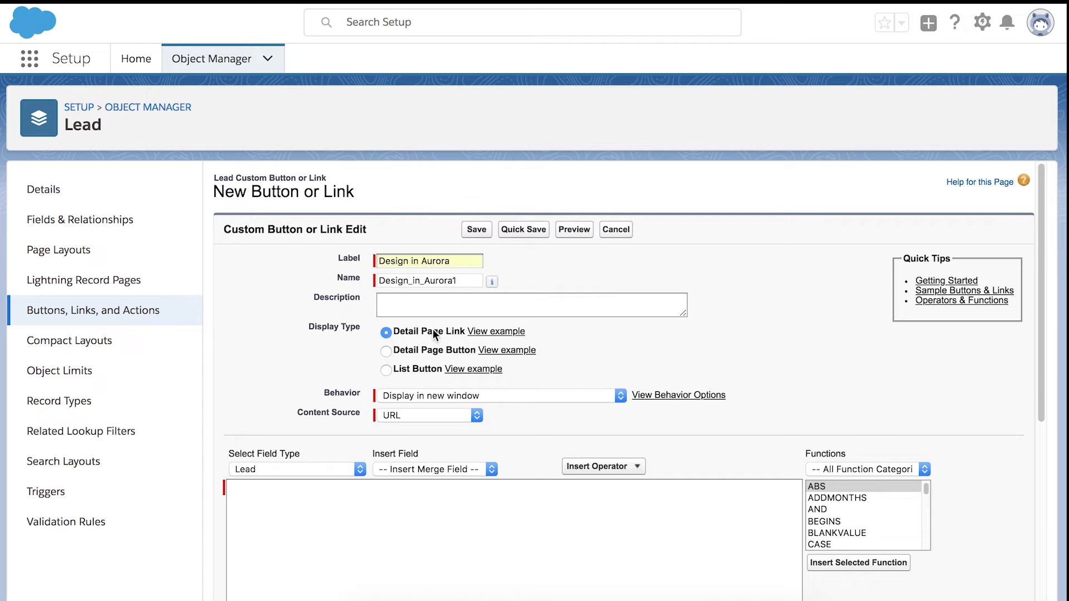
Set the link's source to URL, paste the Aurora lead-import webhook URL, and save
click(446, 415)
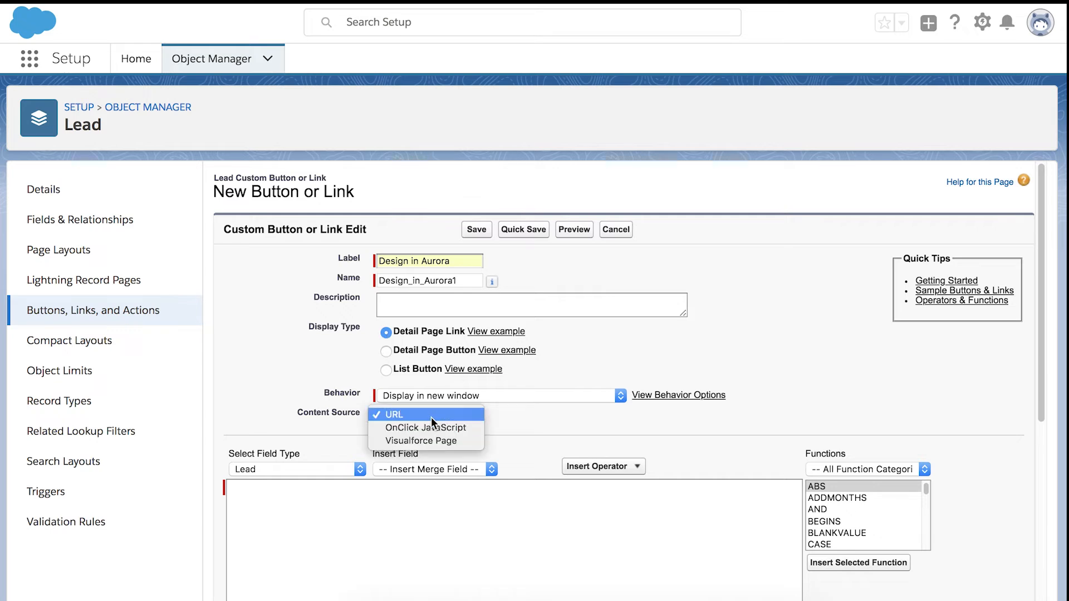
click(431, 416)
click(412, 506)
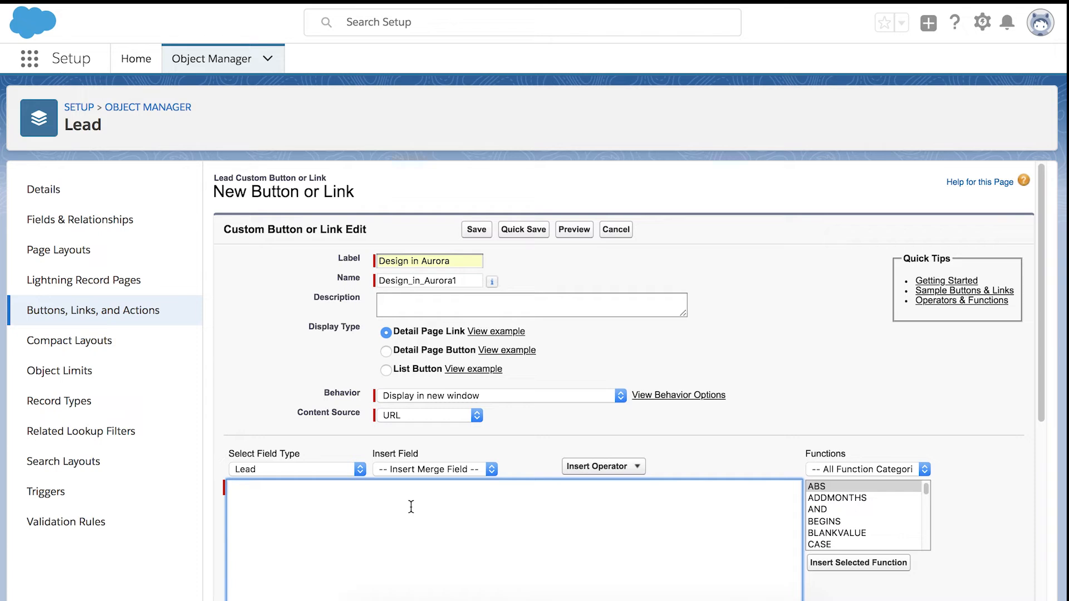
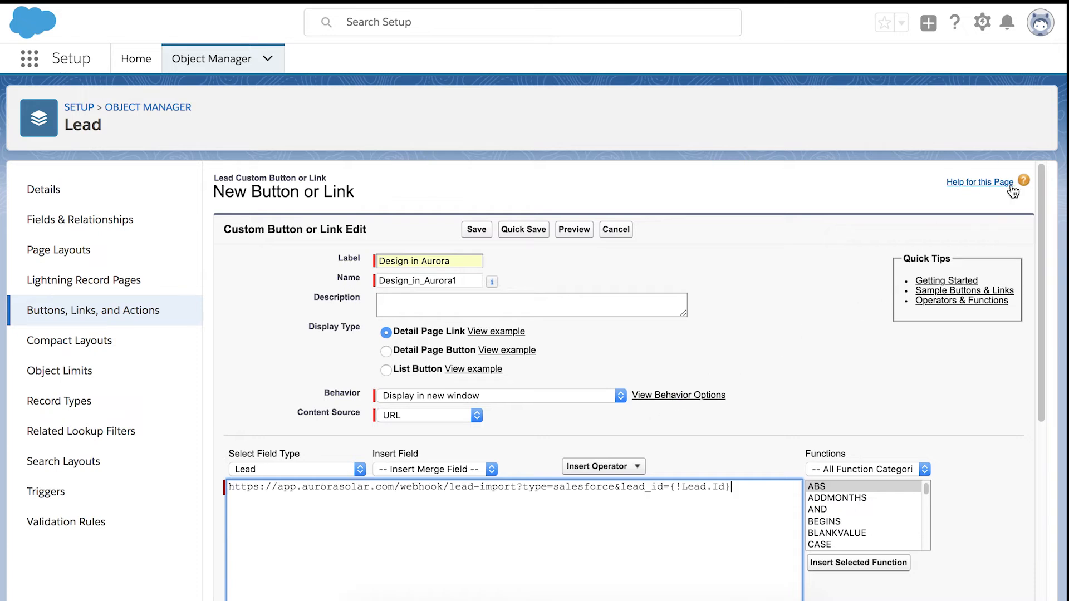
scroll(1045, 192, down, 10)
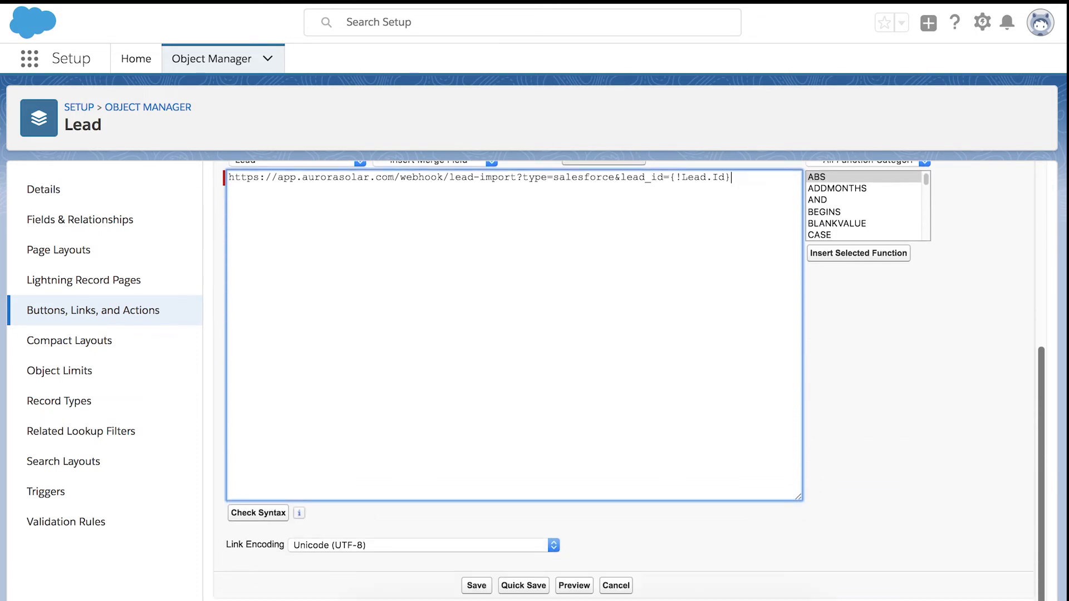
click(477, 590)
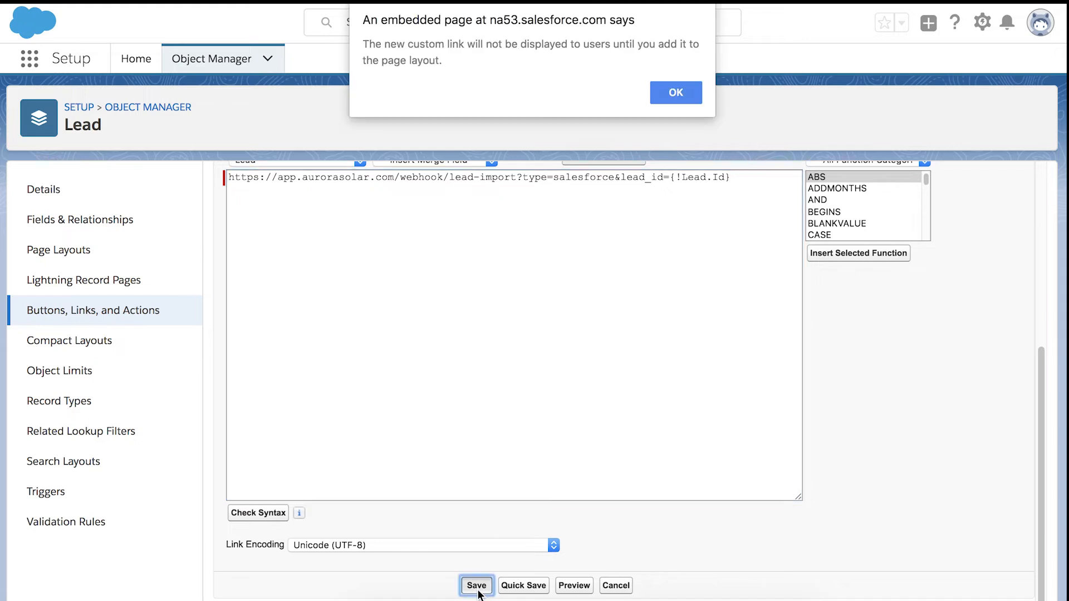
click(675, 93)
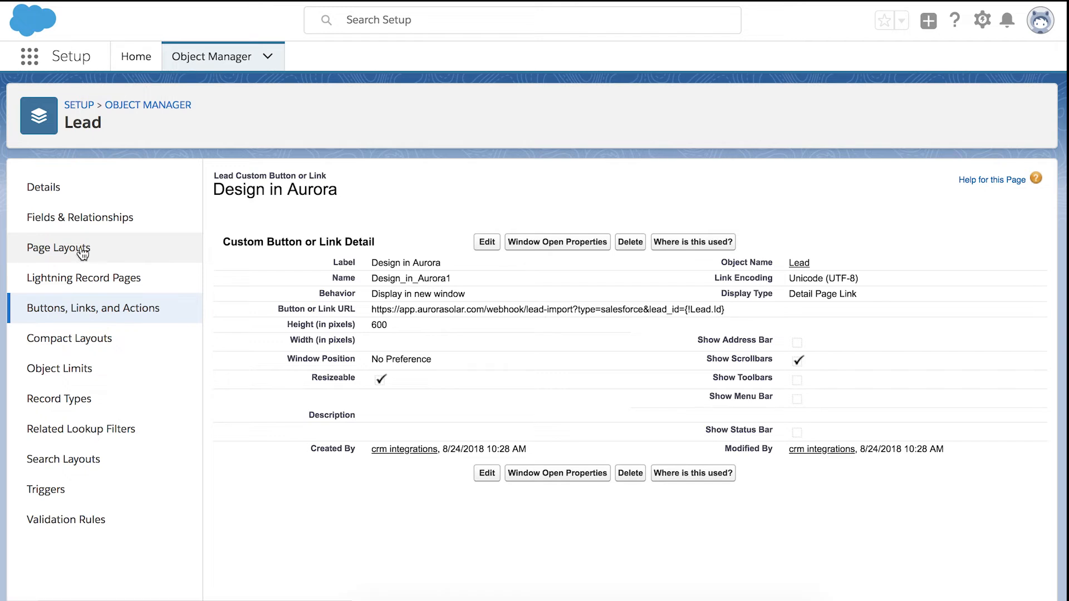
Drag the Design in Aurora link into the Lead Layout's Custom Links section
click(70, 249)
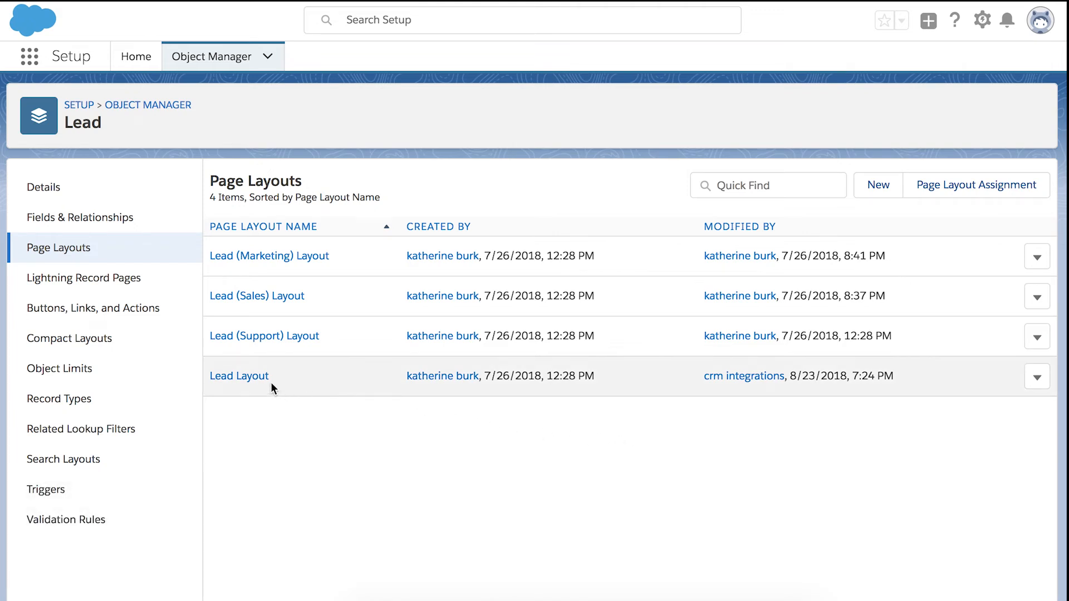
click(247, 377)
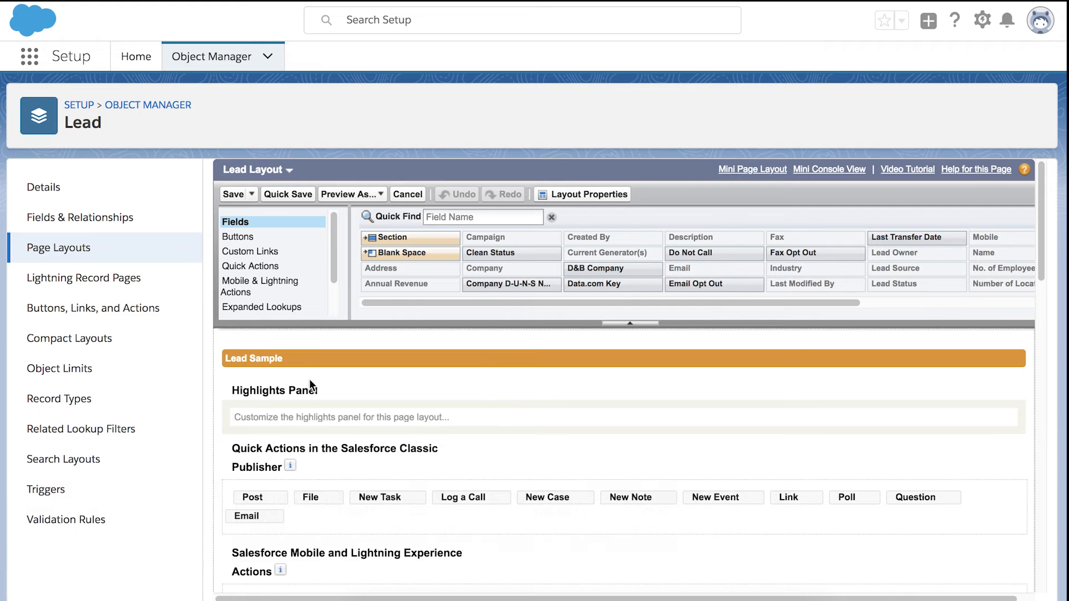
click(295, 251)
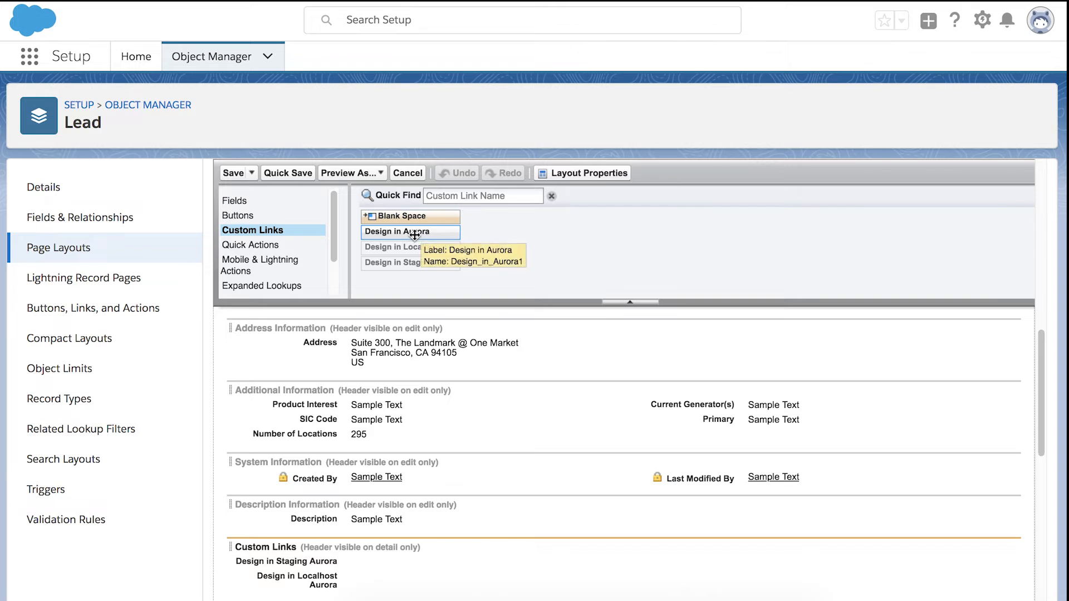
drag(415, 236, 315, 556)
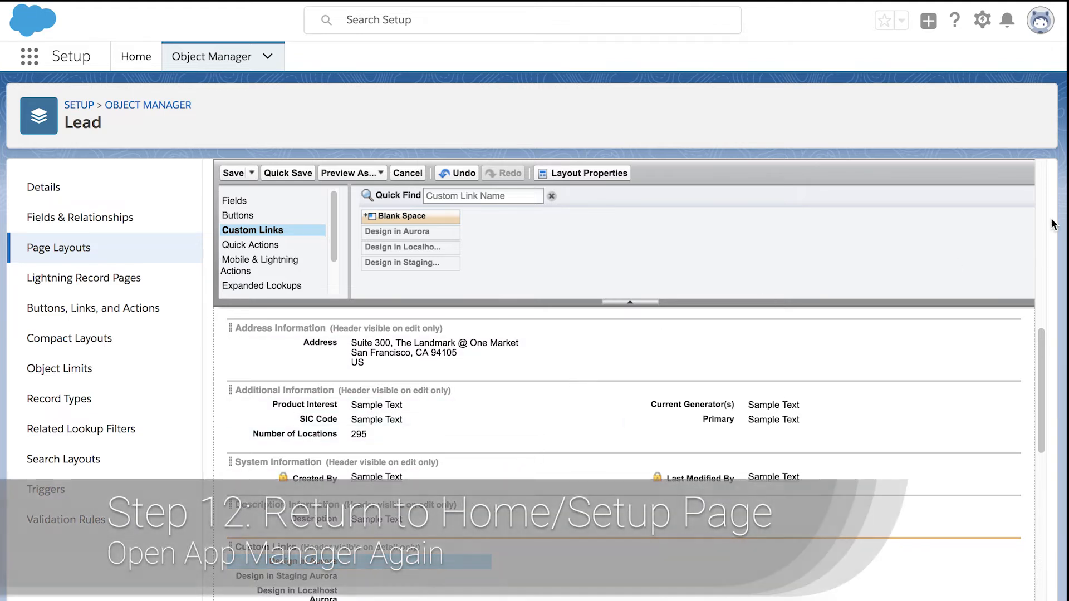
Return to Setup and find App Manager through a Quick Find search for 'app manager'
scroll(1048, 383, down, 8)
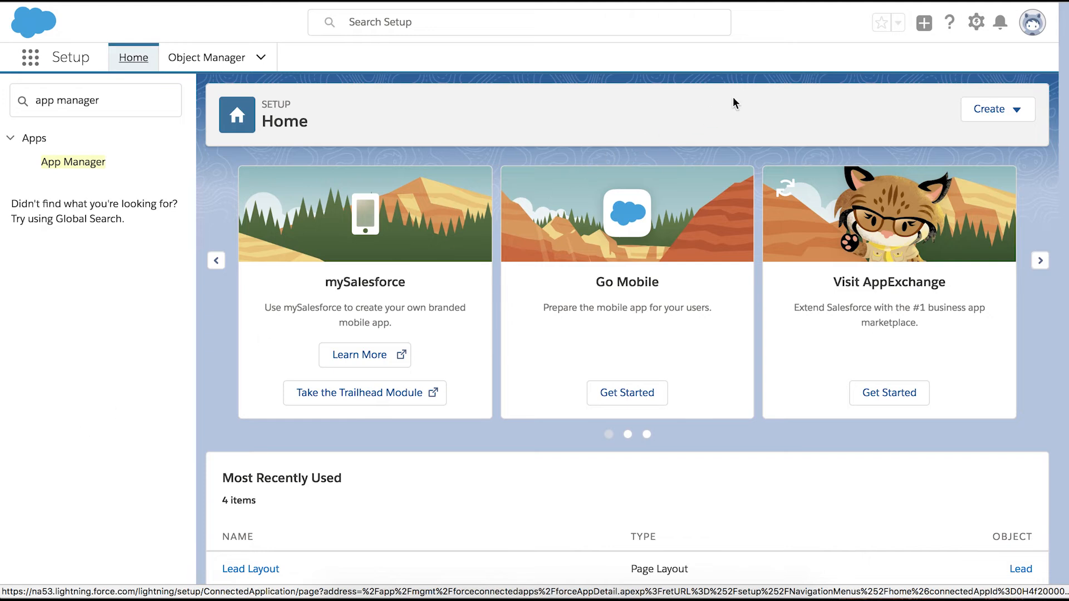
click(978, 22)
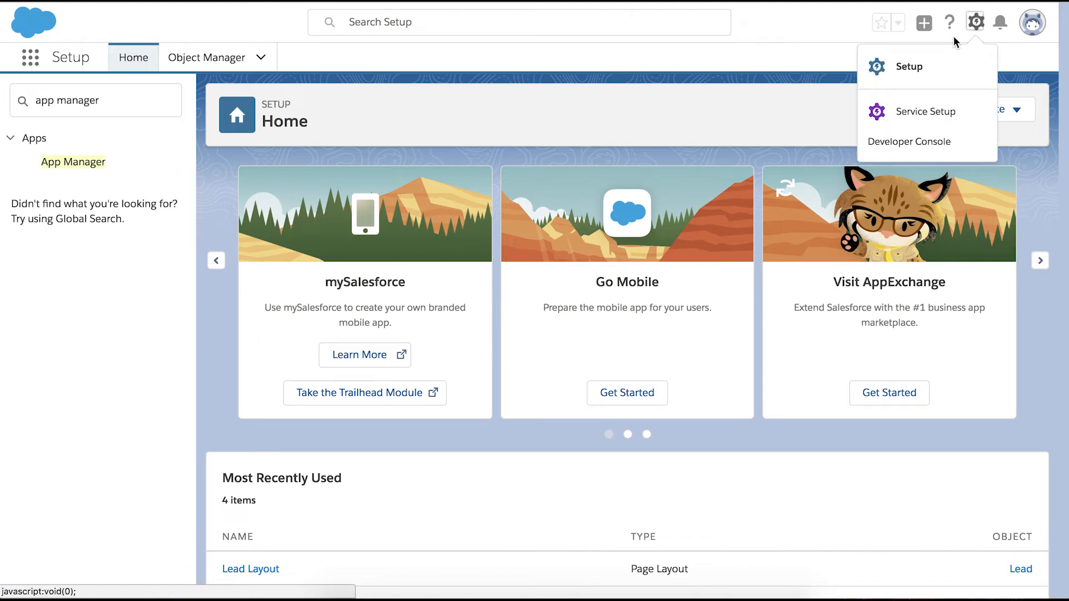
click(937, 67)
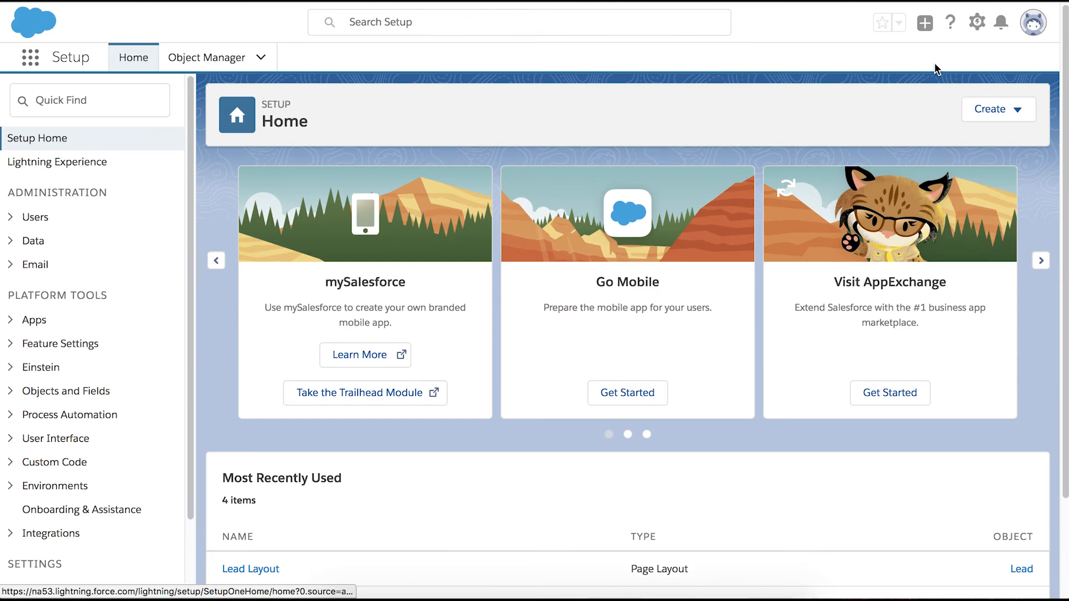
click(114, 101)
text(ap)
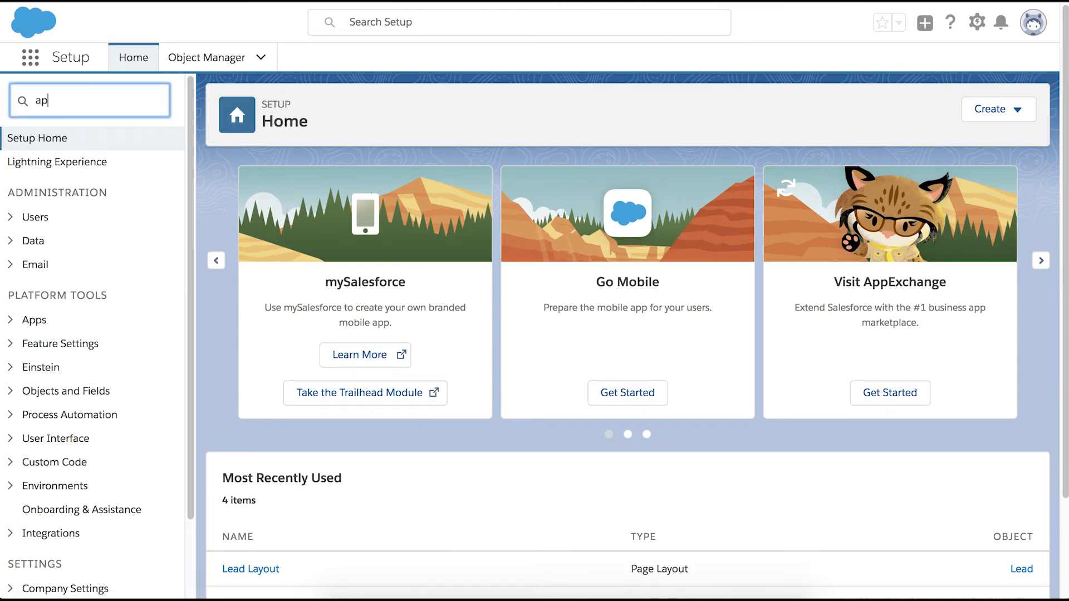
text(p manager)
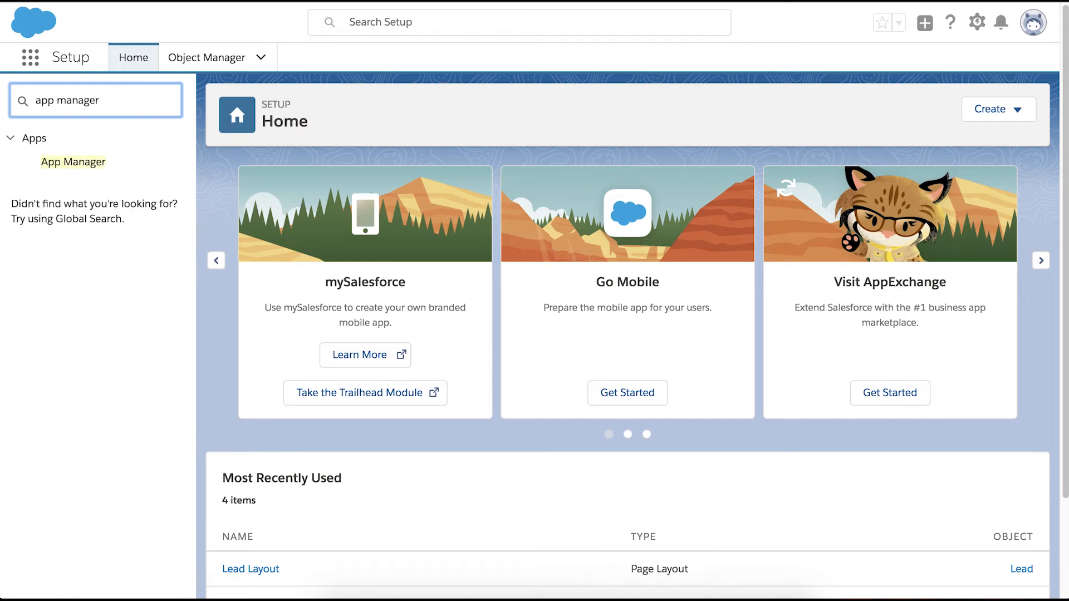
click(120, 162)
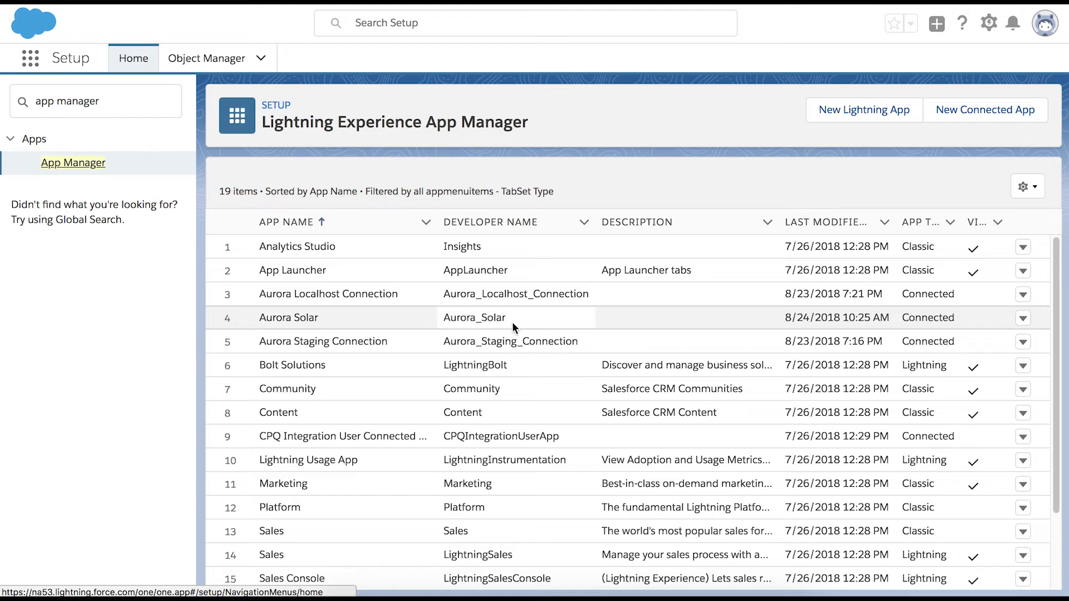
View the Aurora Solar connected app's details and copy its Consumer Key
click(1024, 319)
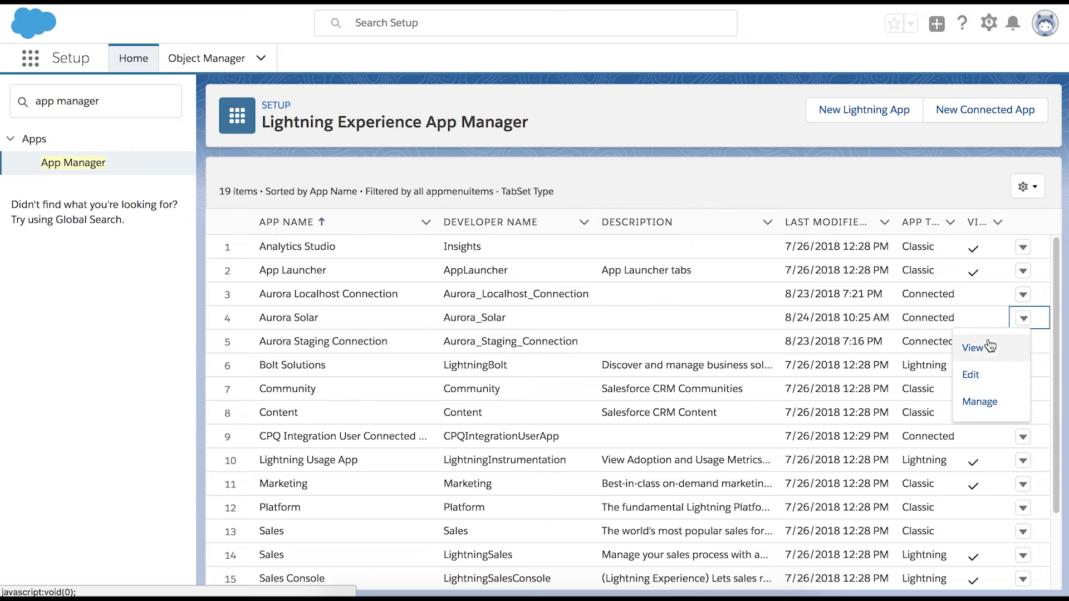
click(982, 350)
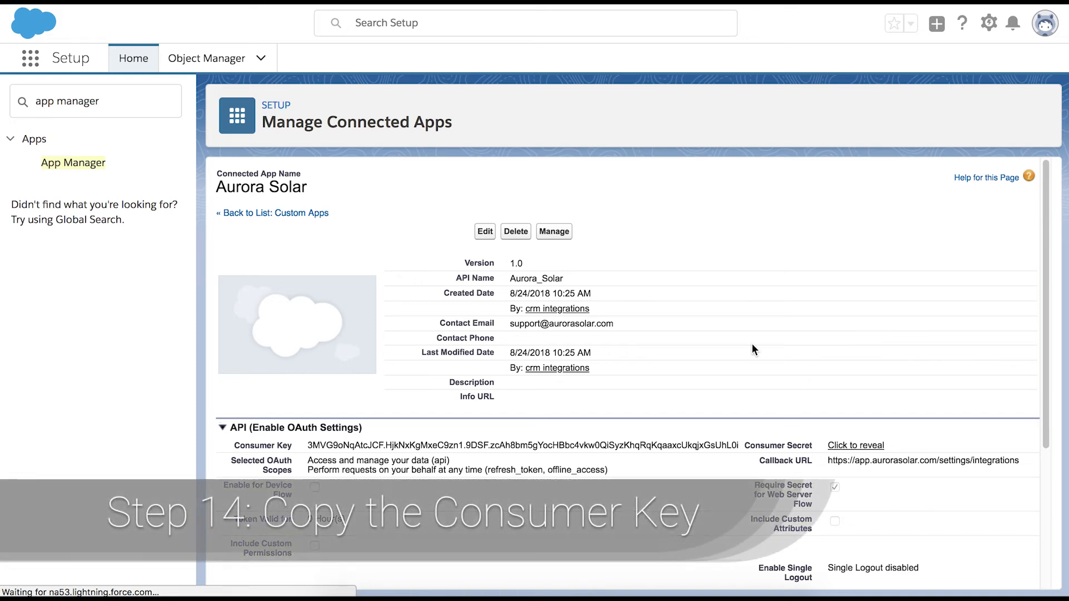
drag(307, 445, 723, 450)
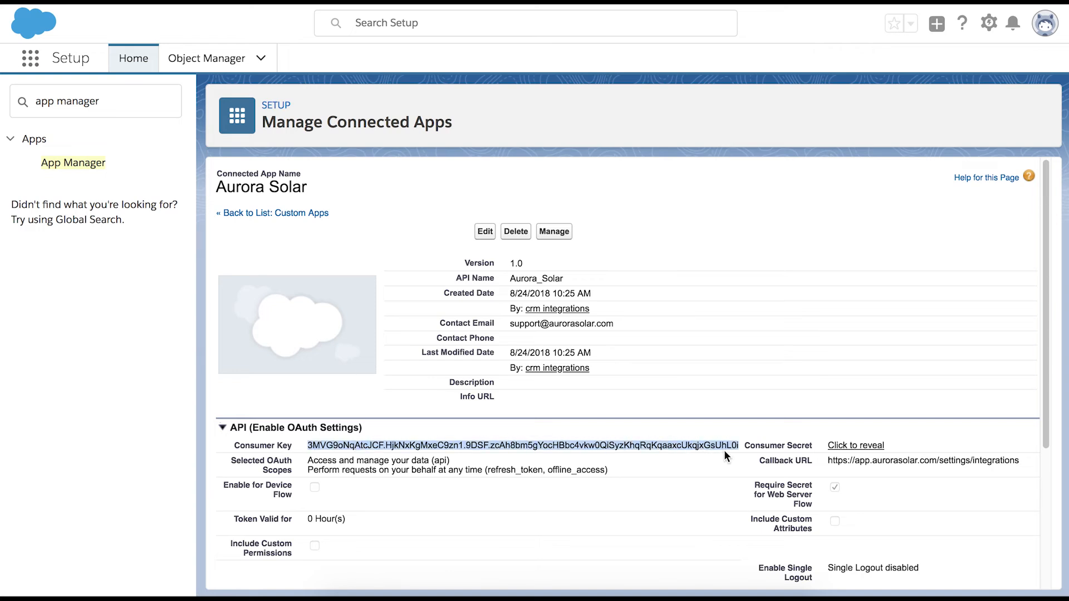
right_click(713, 449)
click(740, 476)
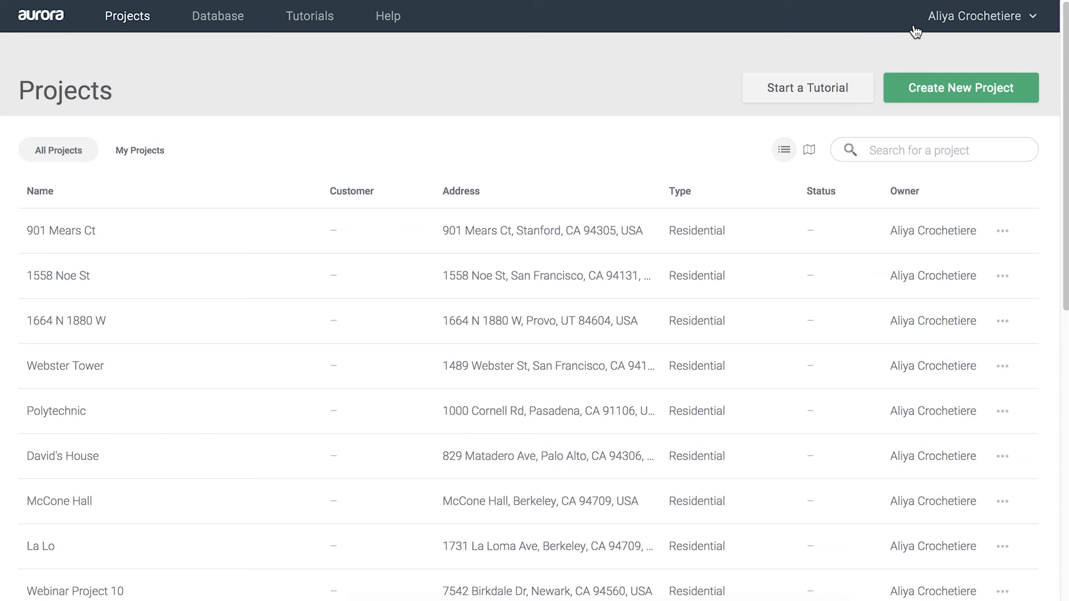
Go to the Integrations page of the Aurora account settings
click(937, 31)
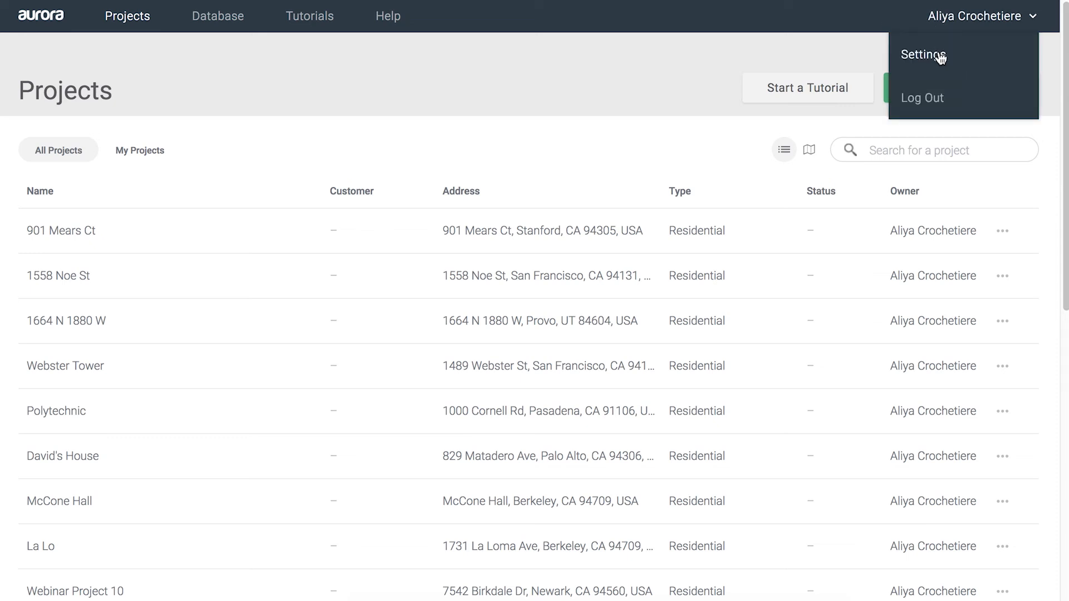
click(940, 55)
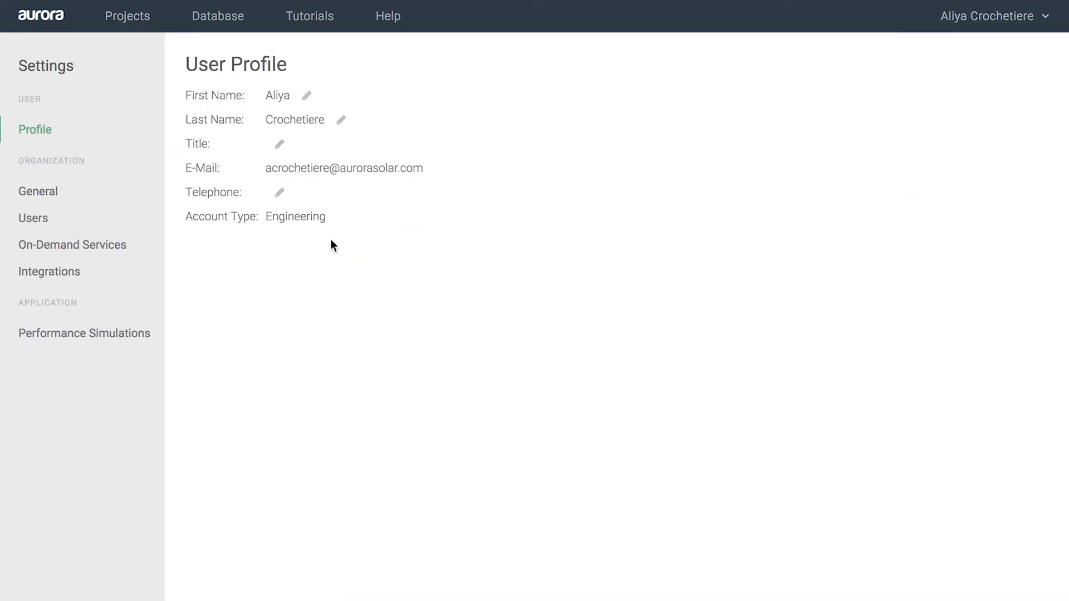
click(74, 278)
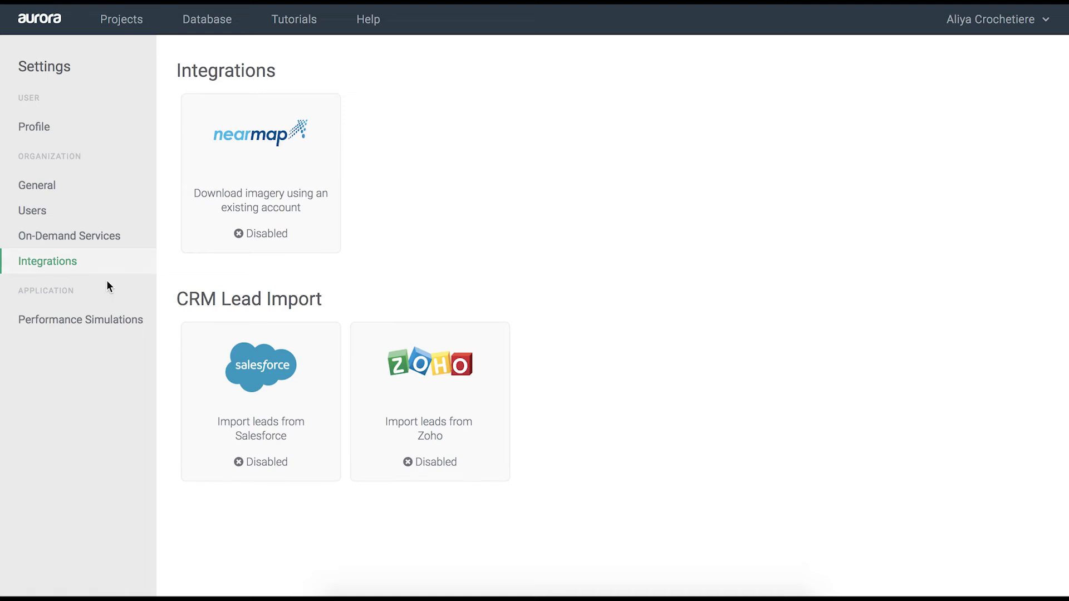
Paste the Consumer Key as the Salesforce integration's Client ID and connect to Salesforce
click(289, 396)
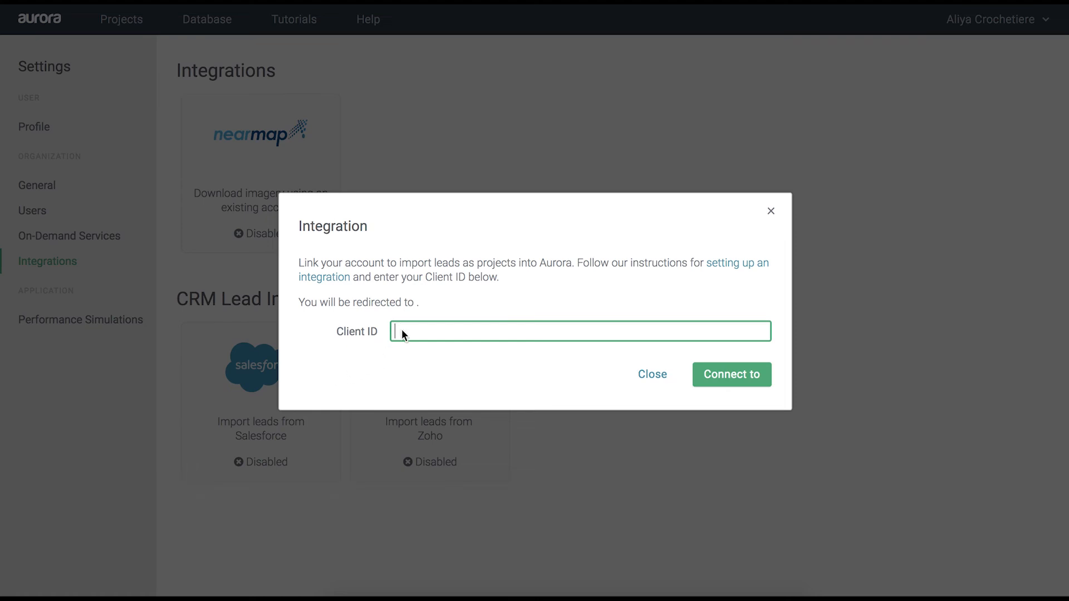
right_click(403, 331)
click(432, 432)
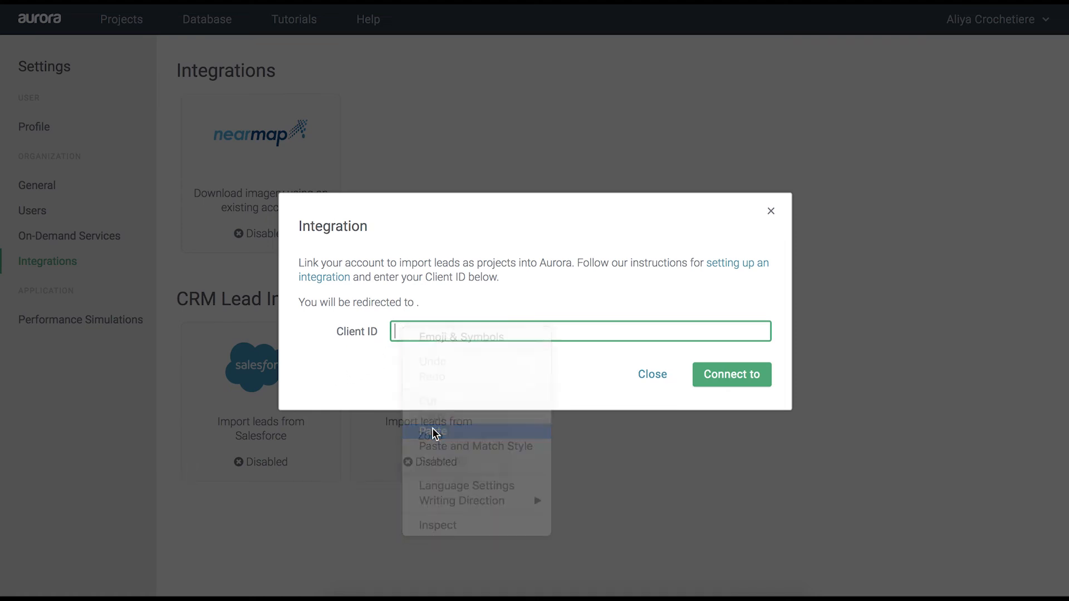
click(731, 374)
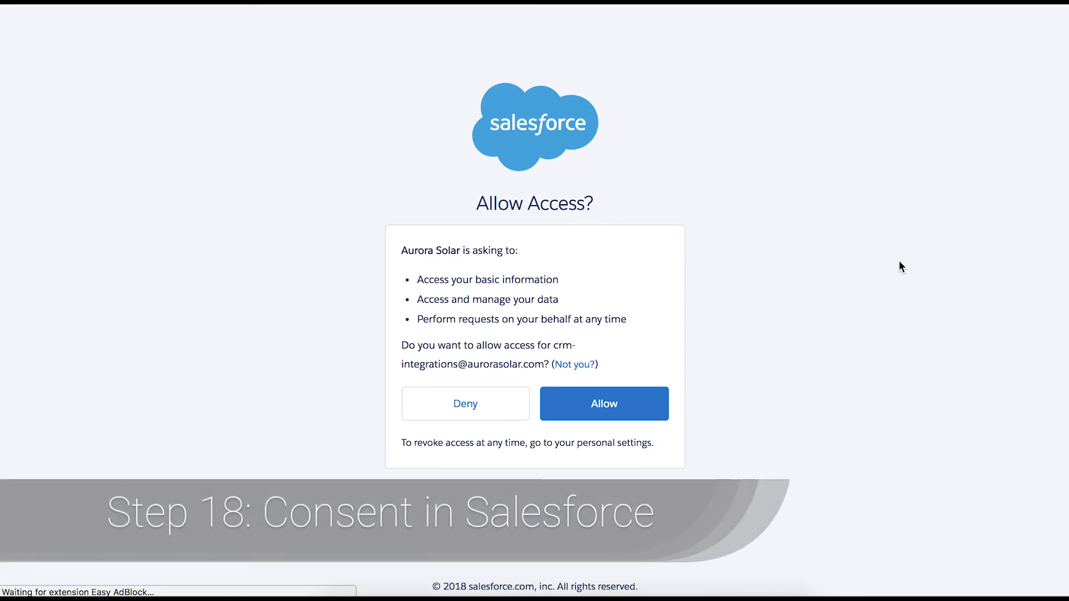
Allow Aurora Solar to access the Salesforce account
click(614, 409)
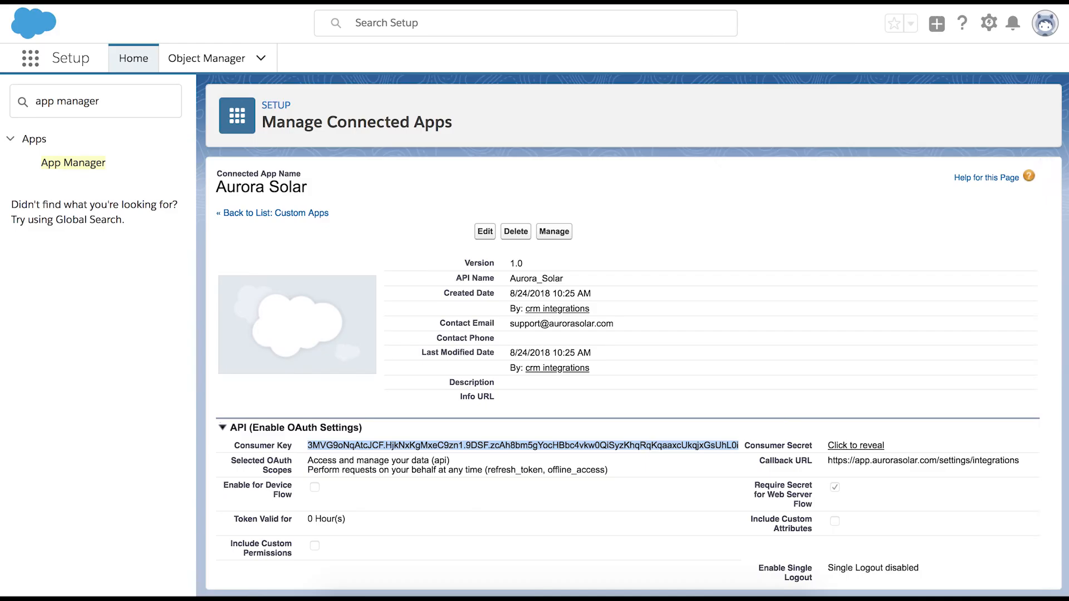
Reveal the Aurora Solar connected app's Consumer Secret and copy its value
click(862, 447)
drag(829, 445, 924, 439)
right_click(900, 440)
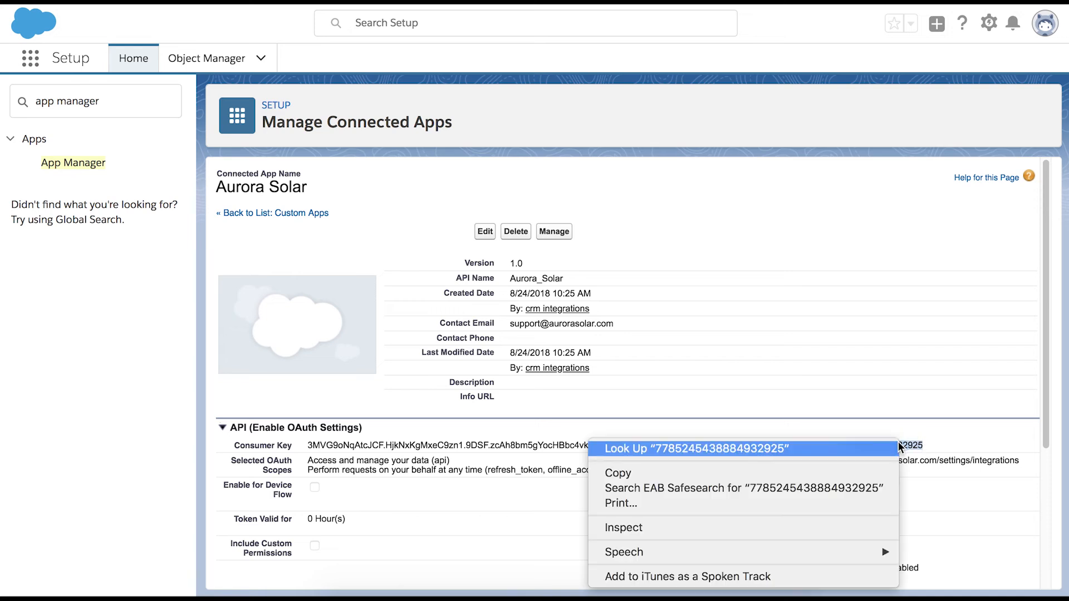
click(868, 472)
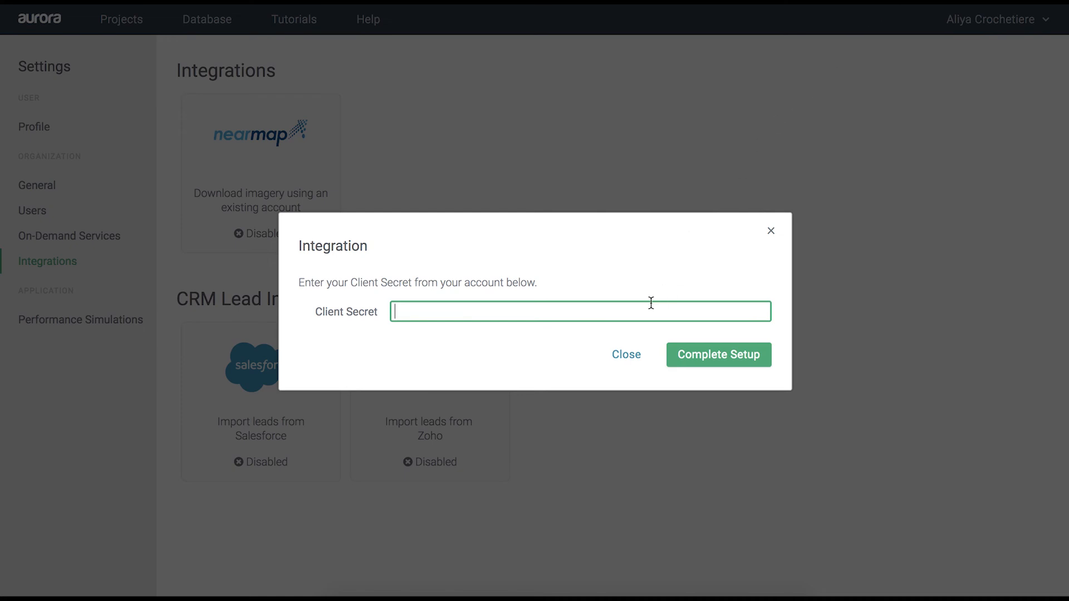
Paste the copied secret into Aurora's Client Secret field and complete the integration setup
right_click(644, 318)
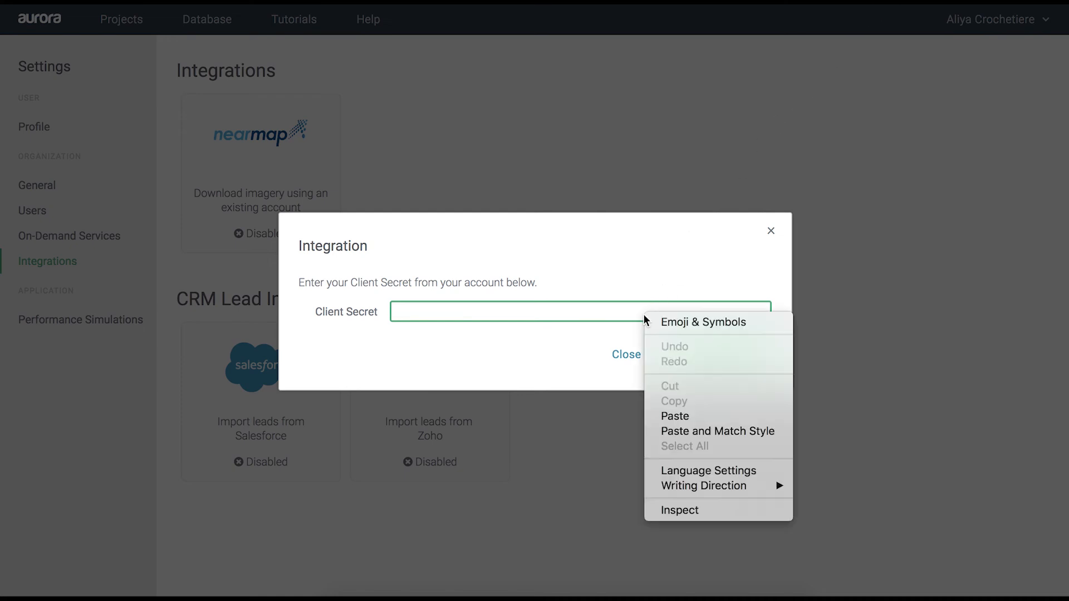
click(679, 416)
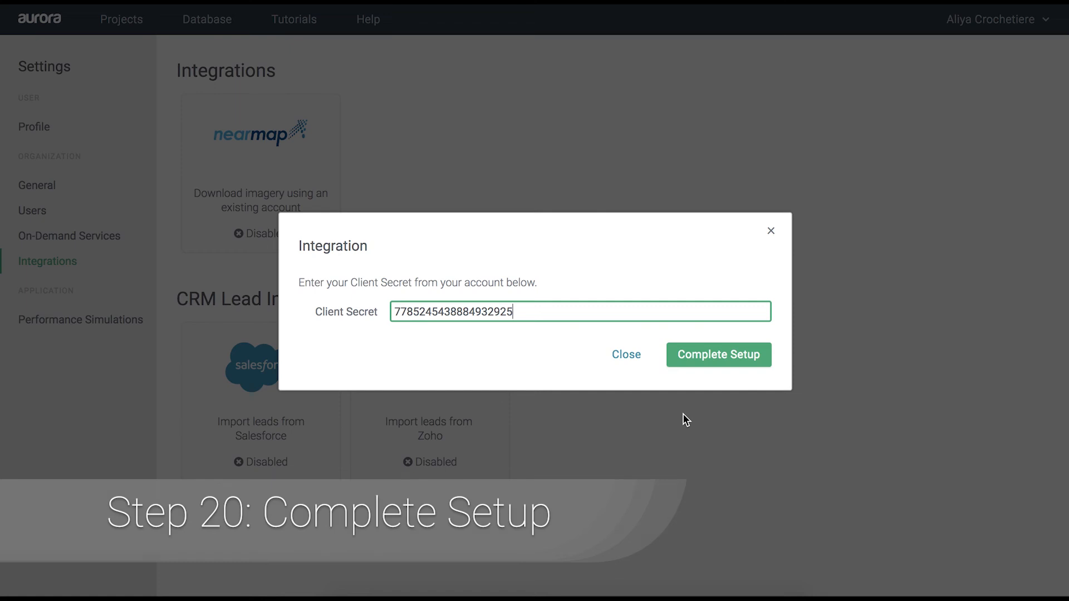
click(707, 362)
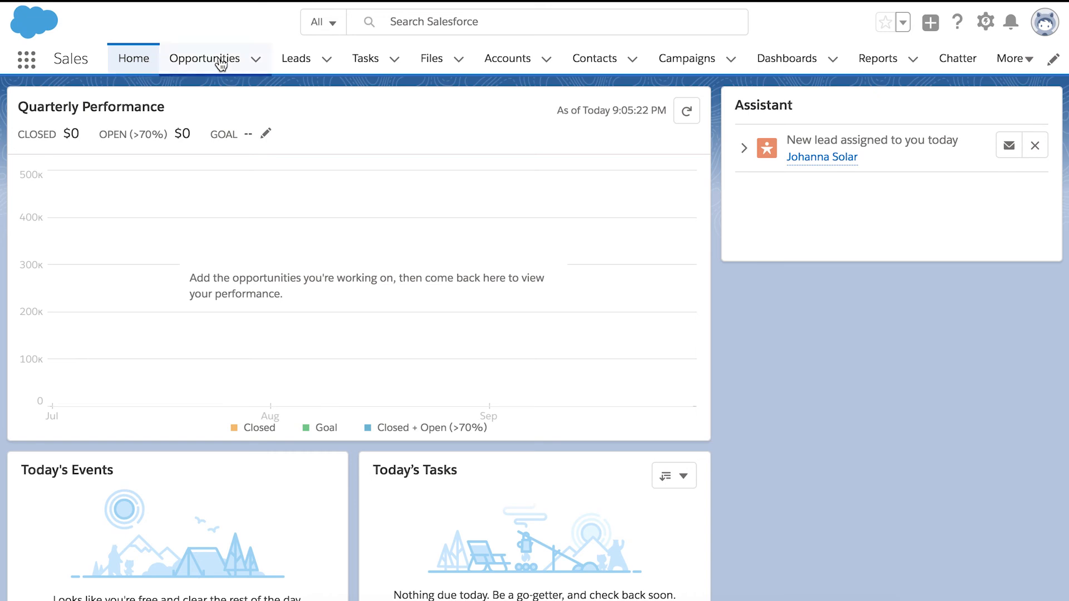
From the Sunshine Solar lead's details, run the Design in Aurora custom link and proceed
click(316, 66)
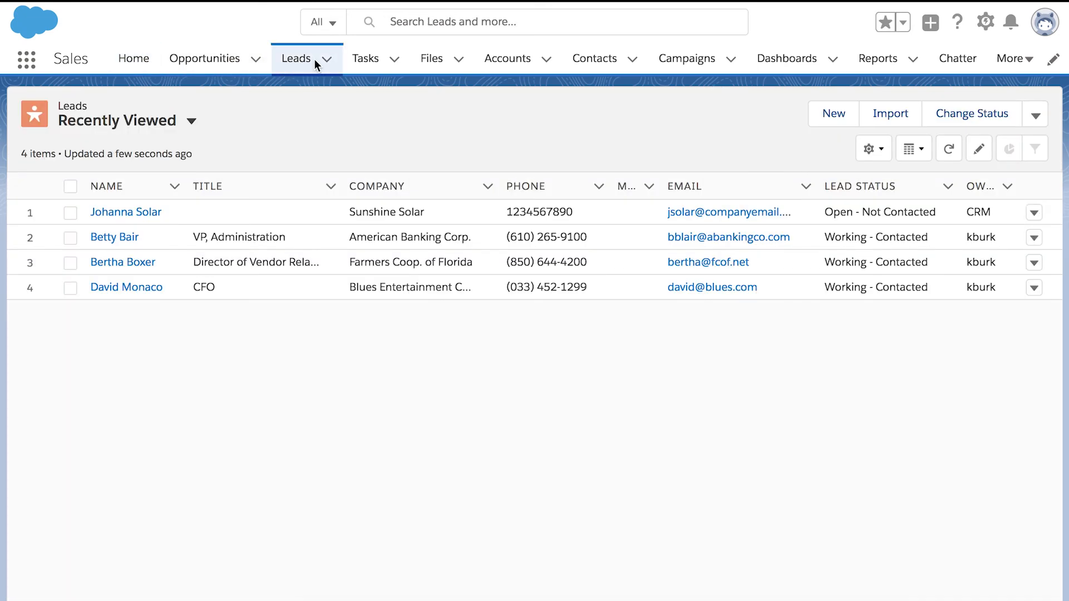
click(146, 213)
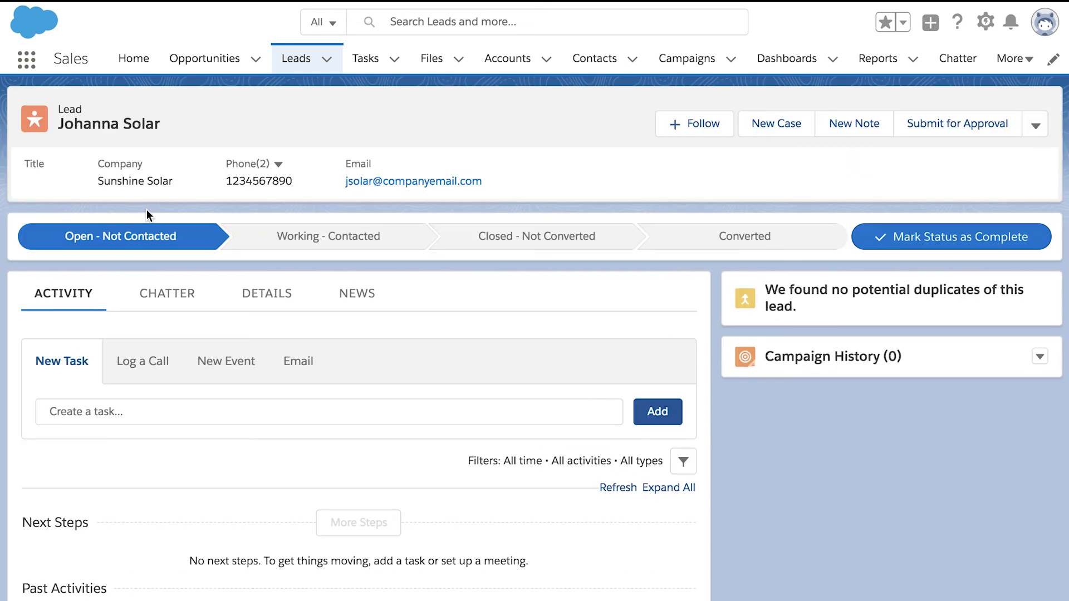
click(283, 301)
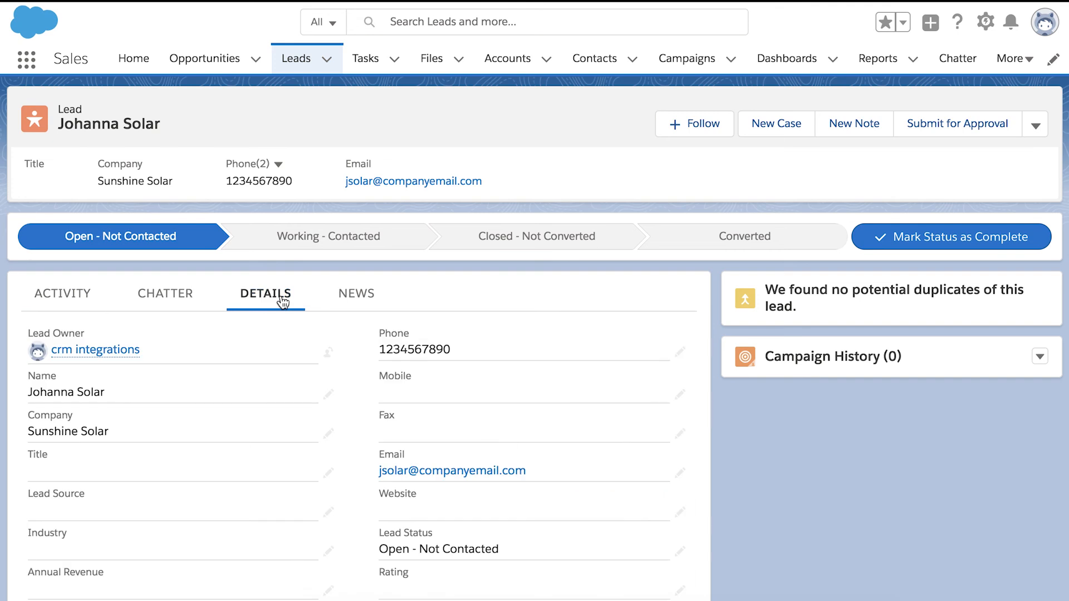
scroll(252, 489, down, 2)
scroll(252, 489, down, 7)
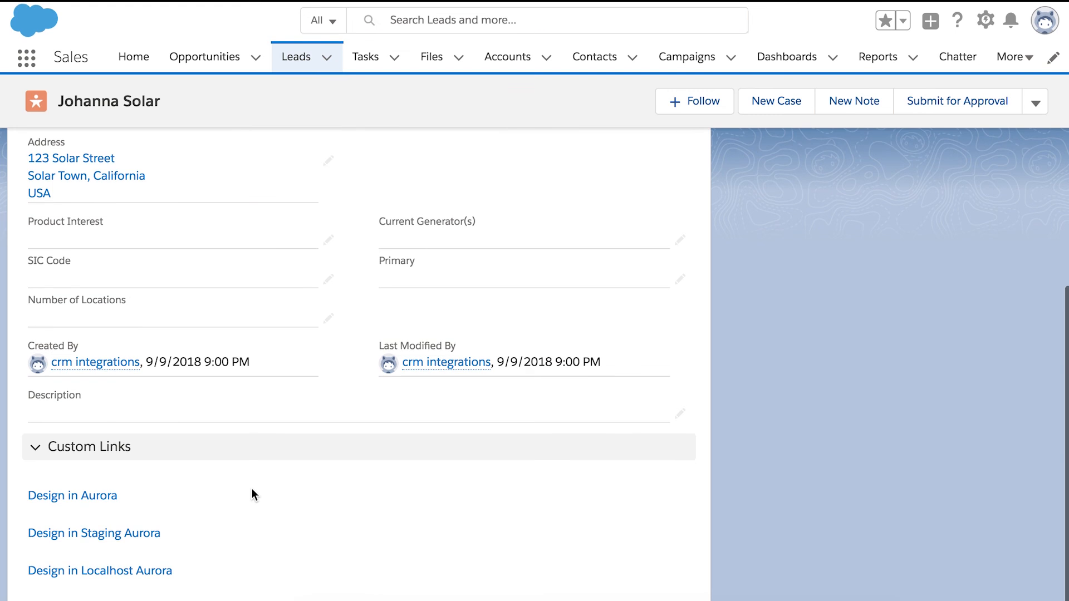
click(109, 495)
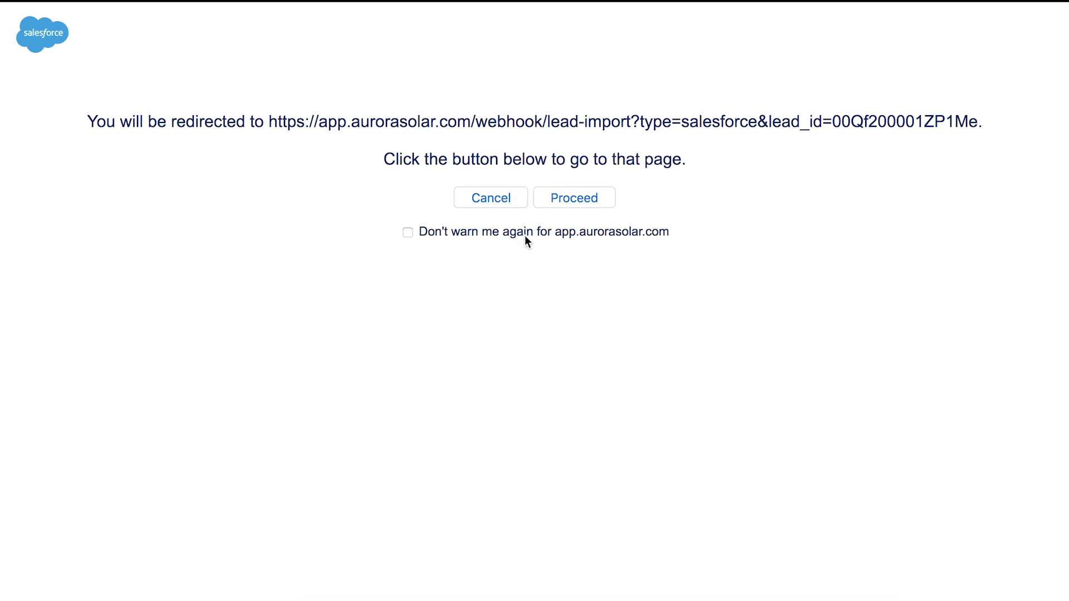
click(570, 199)
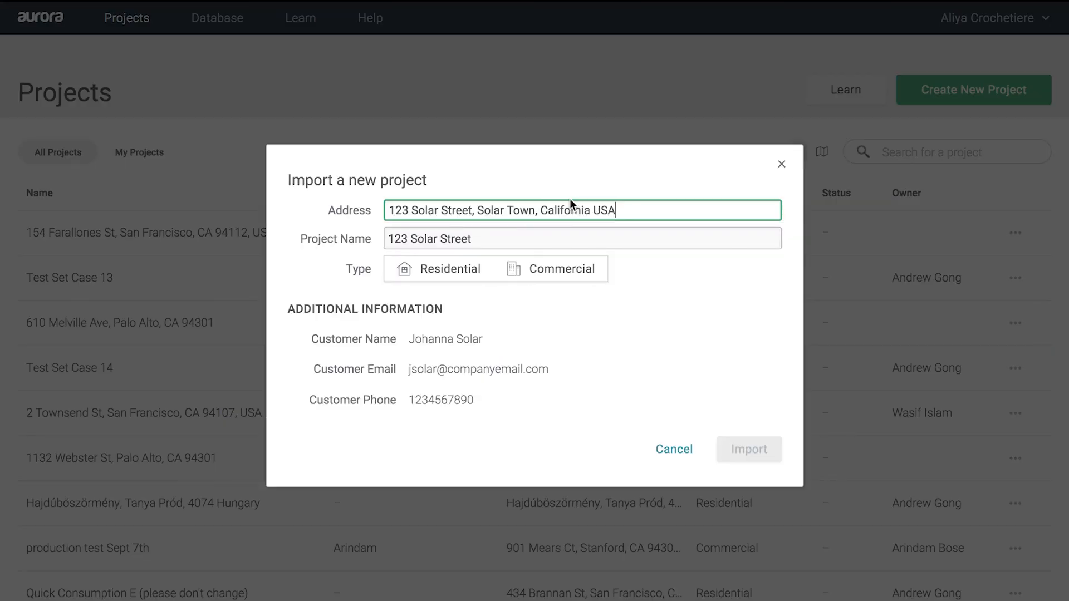
Rename the default project to 'My First Lead Import', choose Residential, and import
triple_click(489, 236)
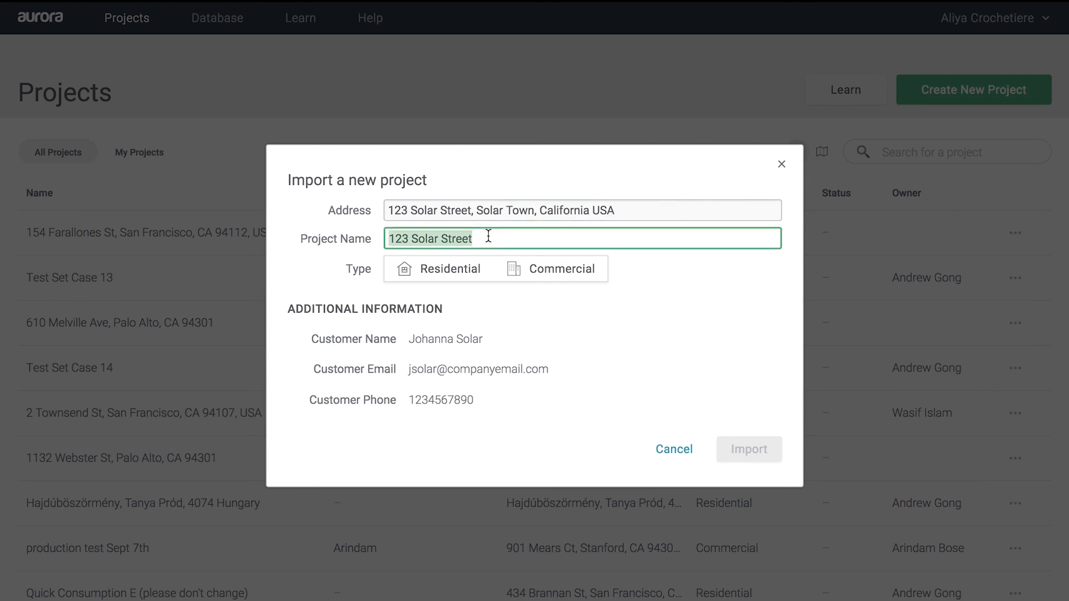
key(BackSpace)
text(My )
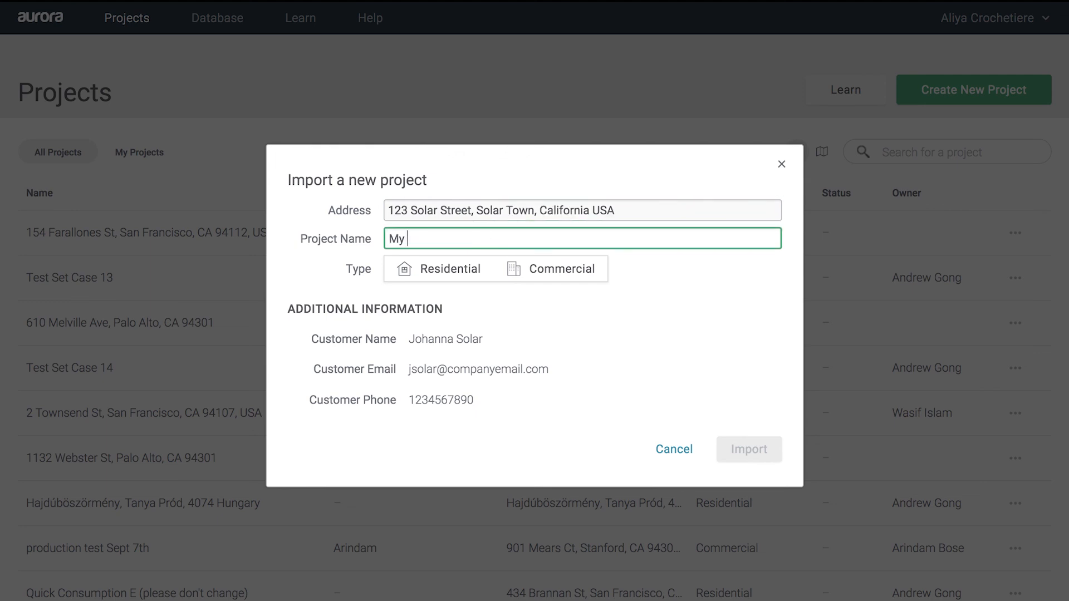
text(First Lead Import)
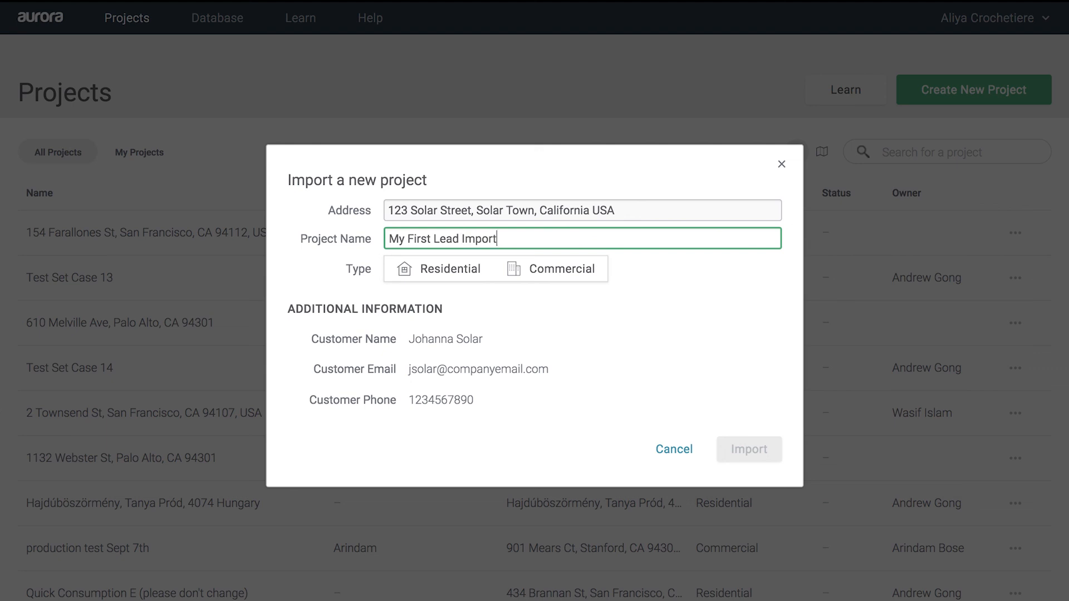
click(481, 273)
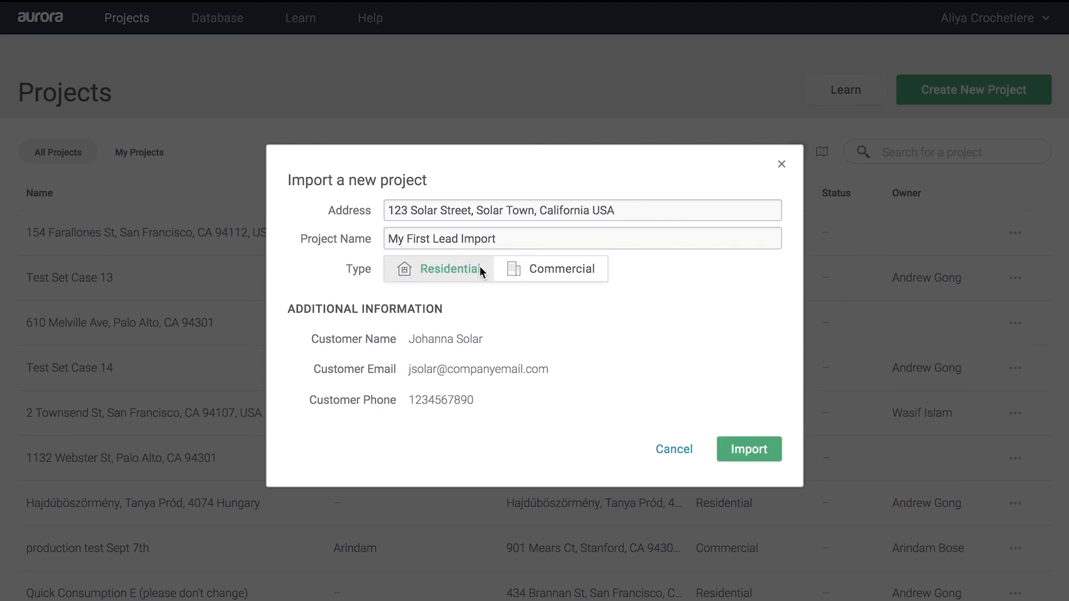
click(760, 449)
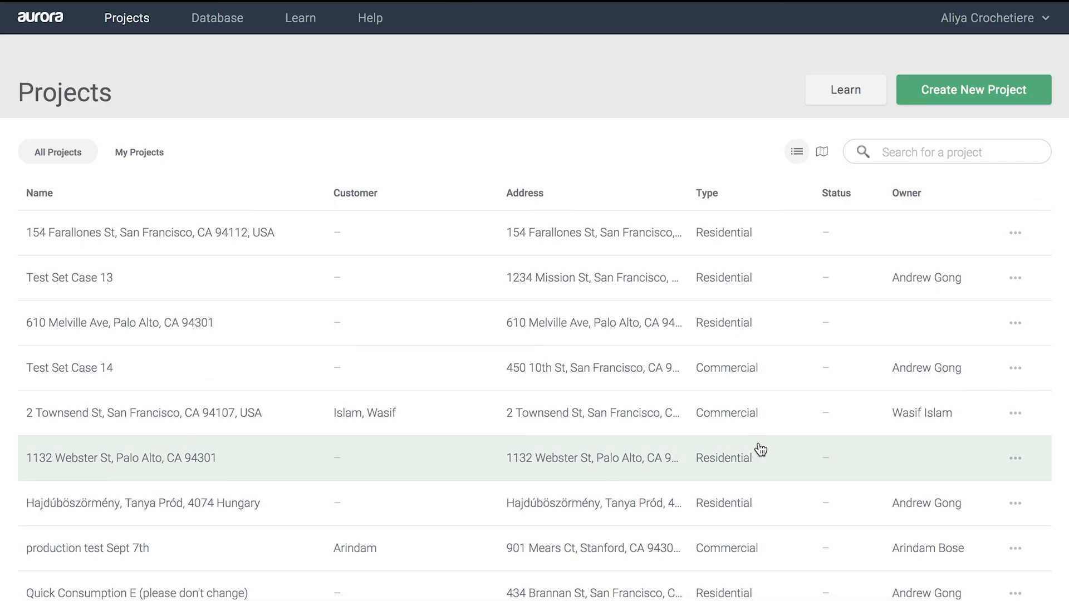